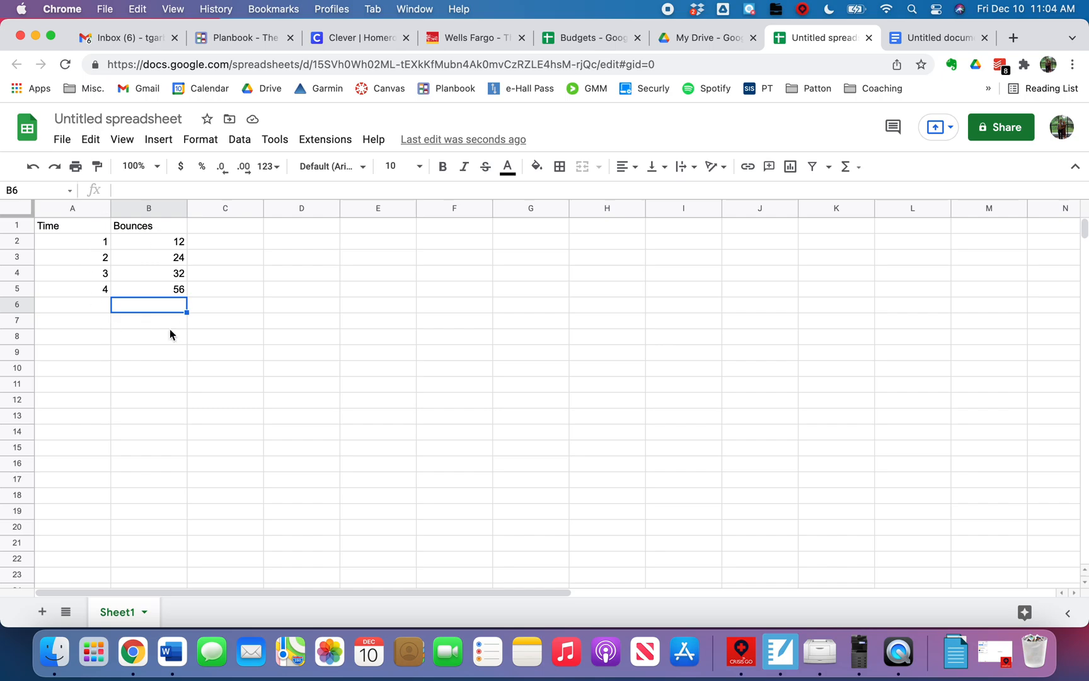
# - Add the unit to the time column's header in A1 so it reads "Time (sec)"
pyautogui.doubleClick(96, 227)
pyautogui.write('(sec')
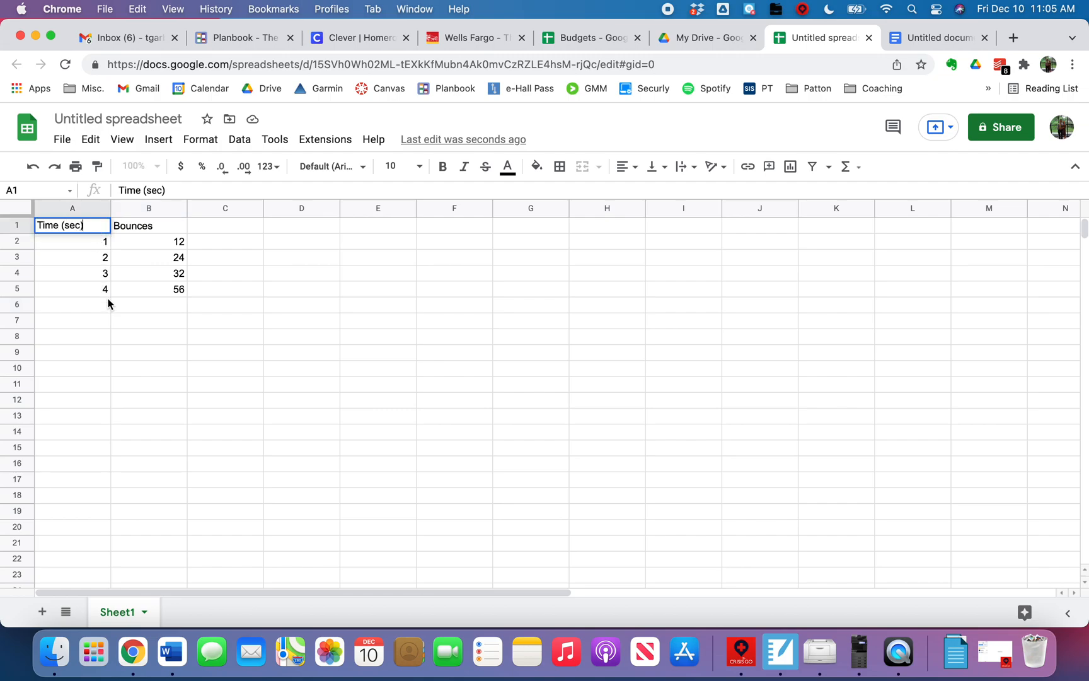
pyautogui.click(124, 308)
# - Insert a chart from the data in A2:B5
pyautogui.moveTo(172, 295); pyautogui.dragTo(87, 243)
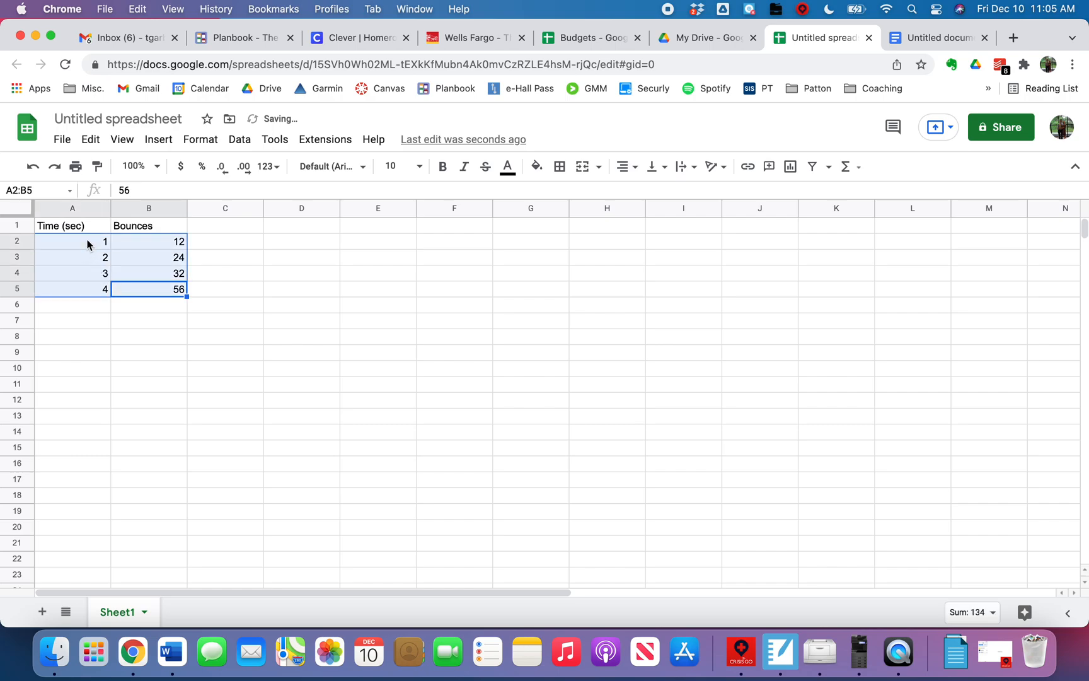
pyautogui.click(165, 145)
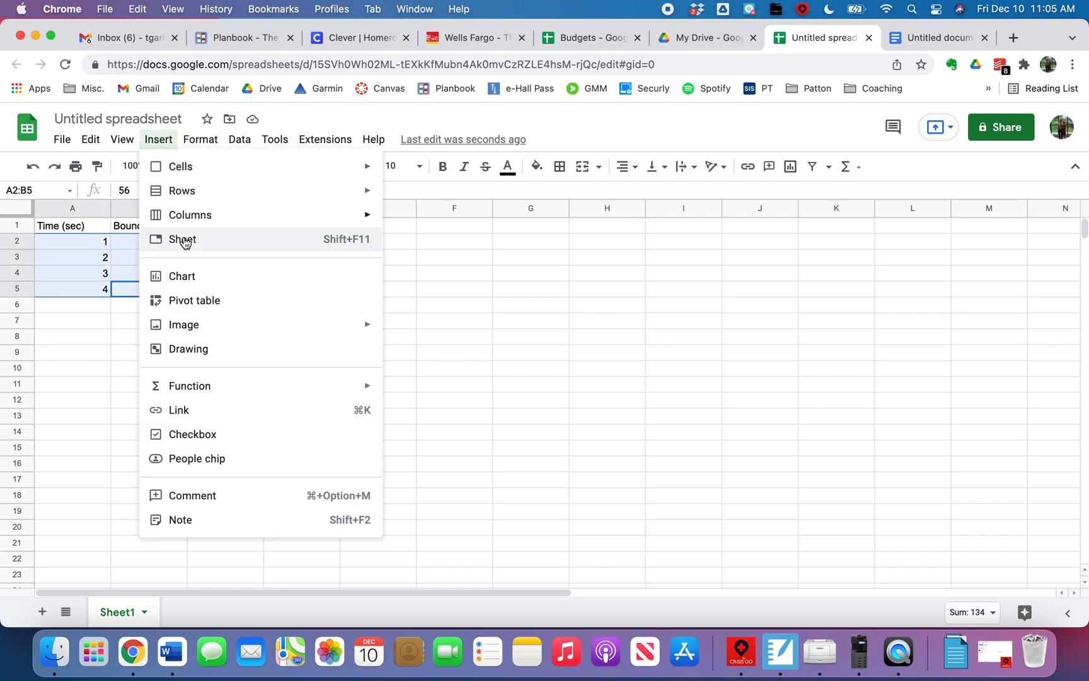
pyautogui.click(191, 284)
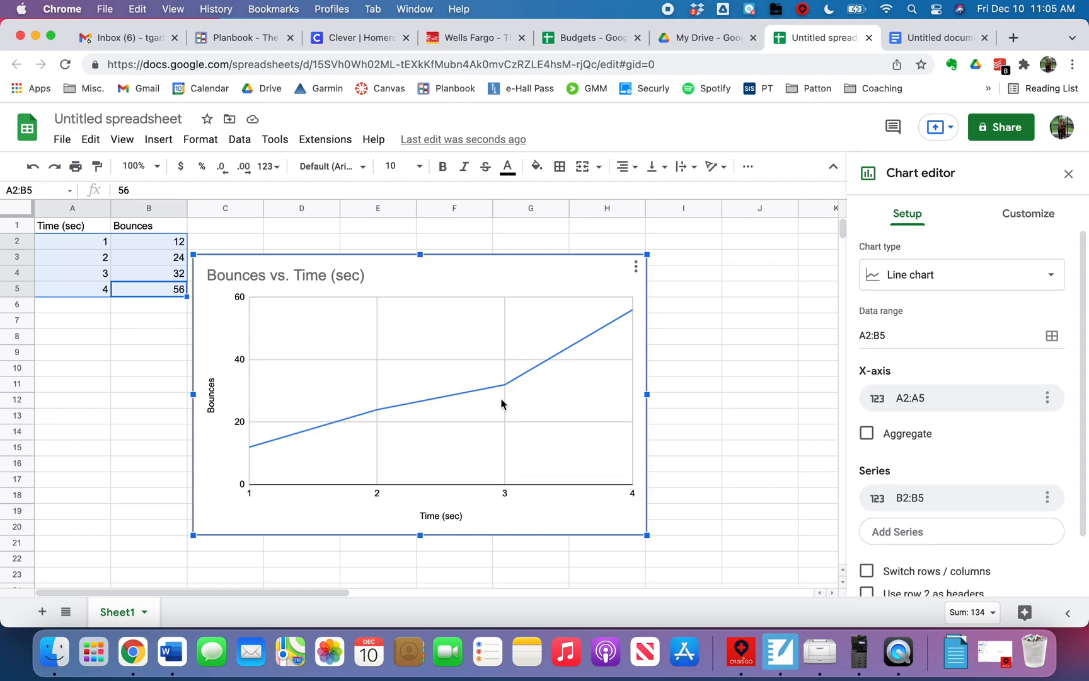
# - Change the chart type to a scatter chart
pyautogui.click(988, 279)
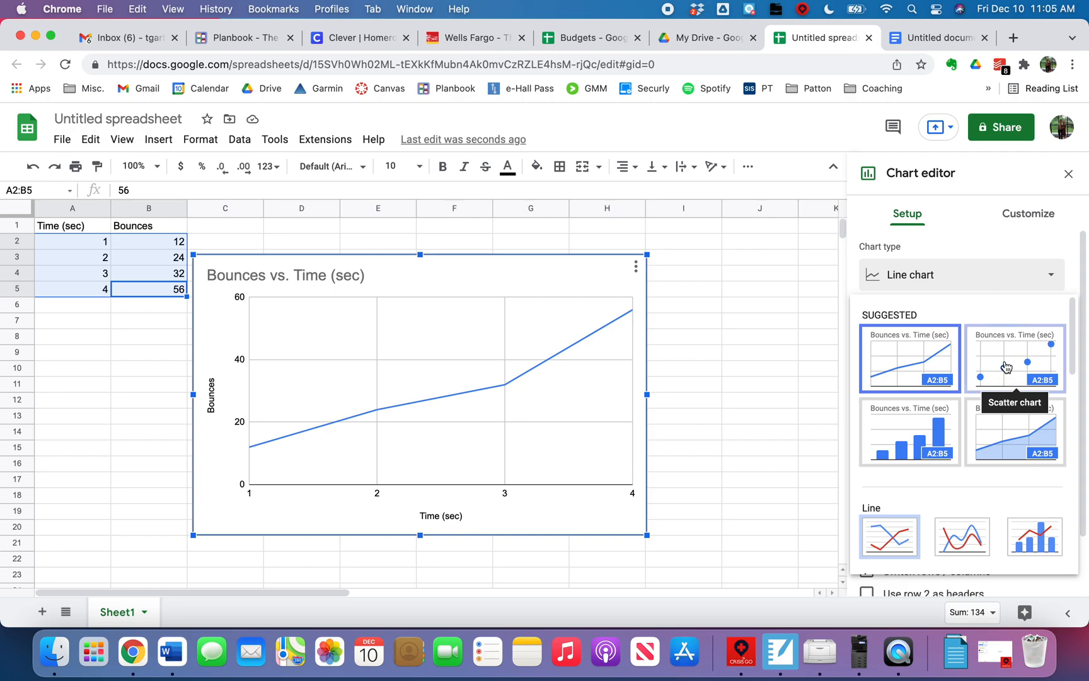
pyautogui.scroll(-10, 1006, 367)
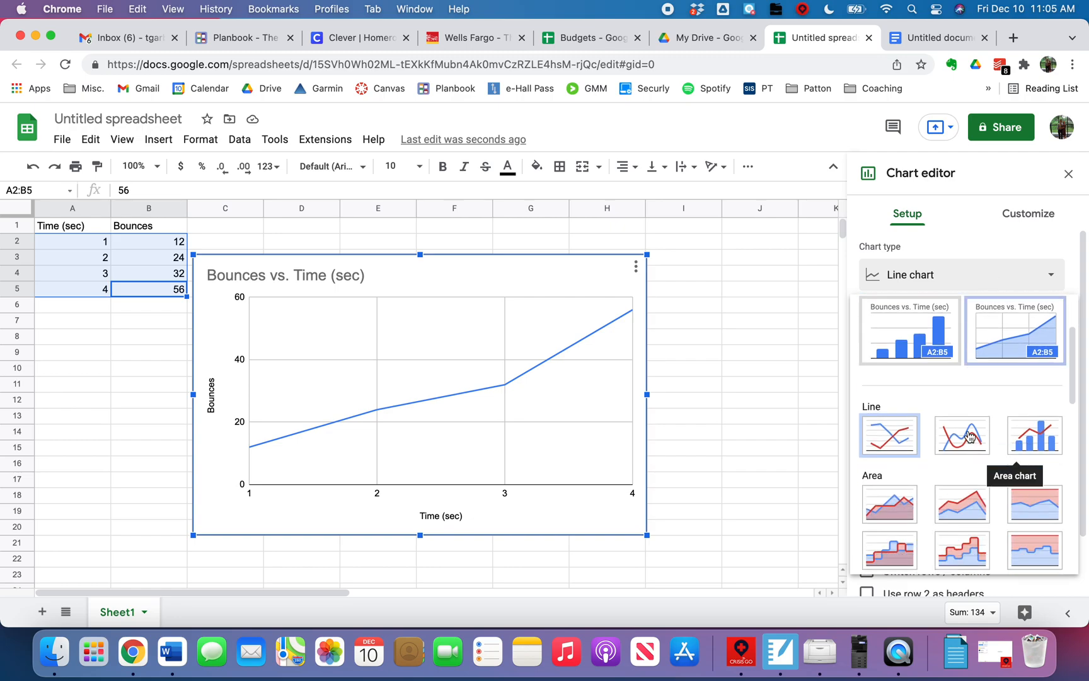
pyautogui.scroll(-3, 968, 435)
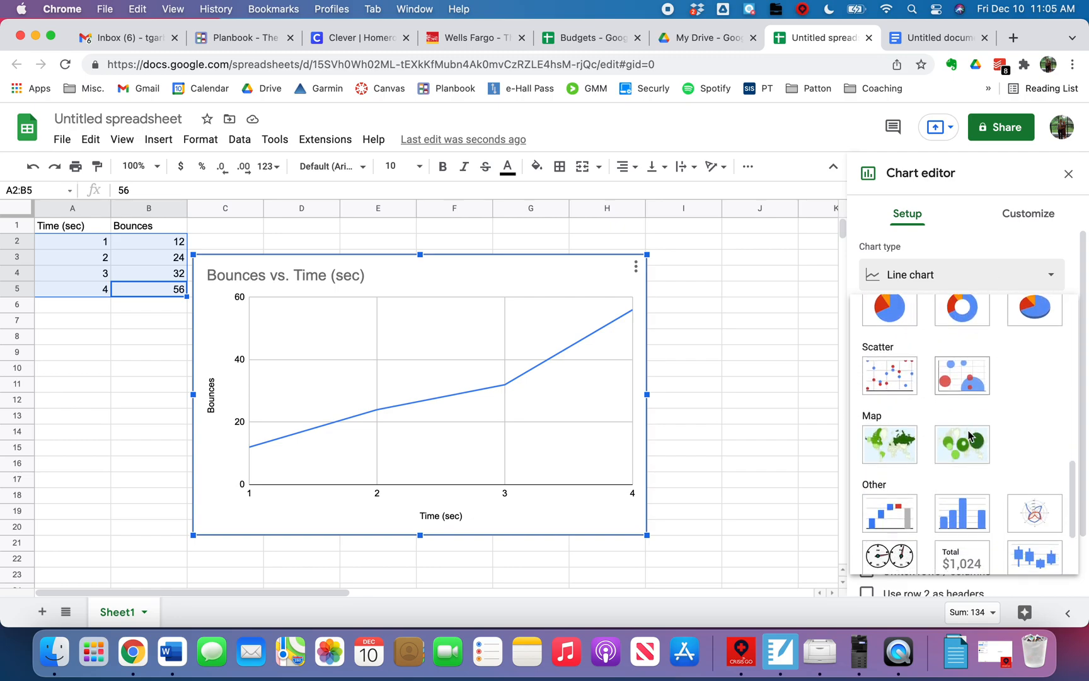
pyautogui.click(895, 378)
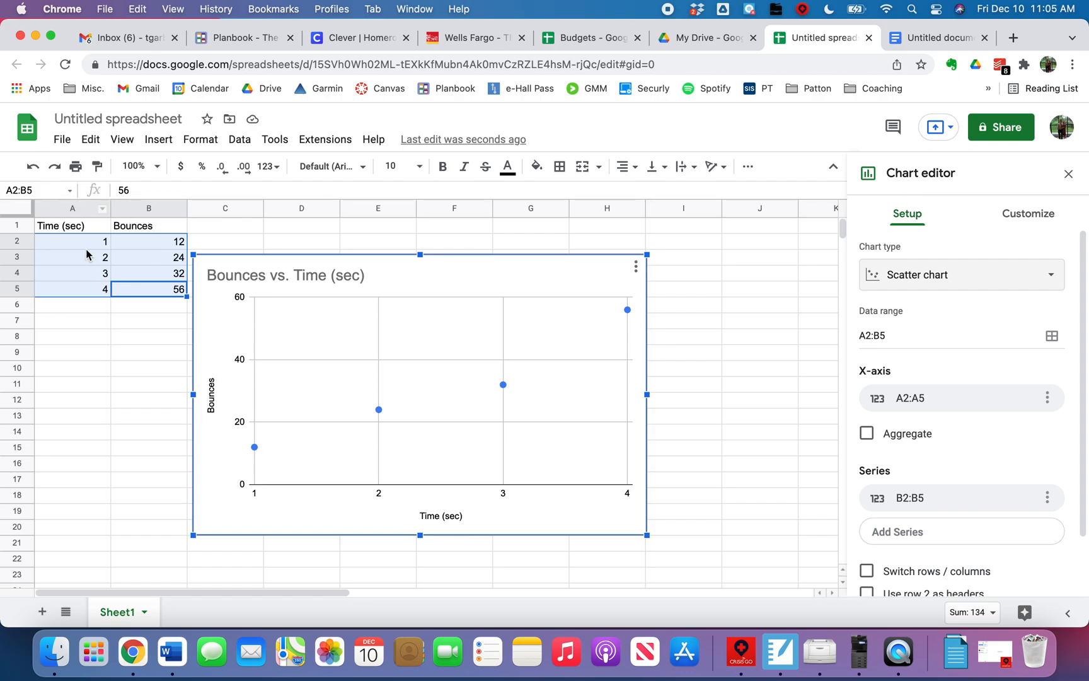
# - Shorten the chart title to "Bounces vs. Time"
pyautogui.click(132, 233)
pyautogui.click(73, 230)
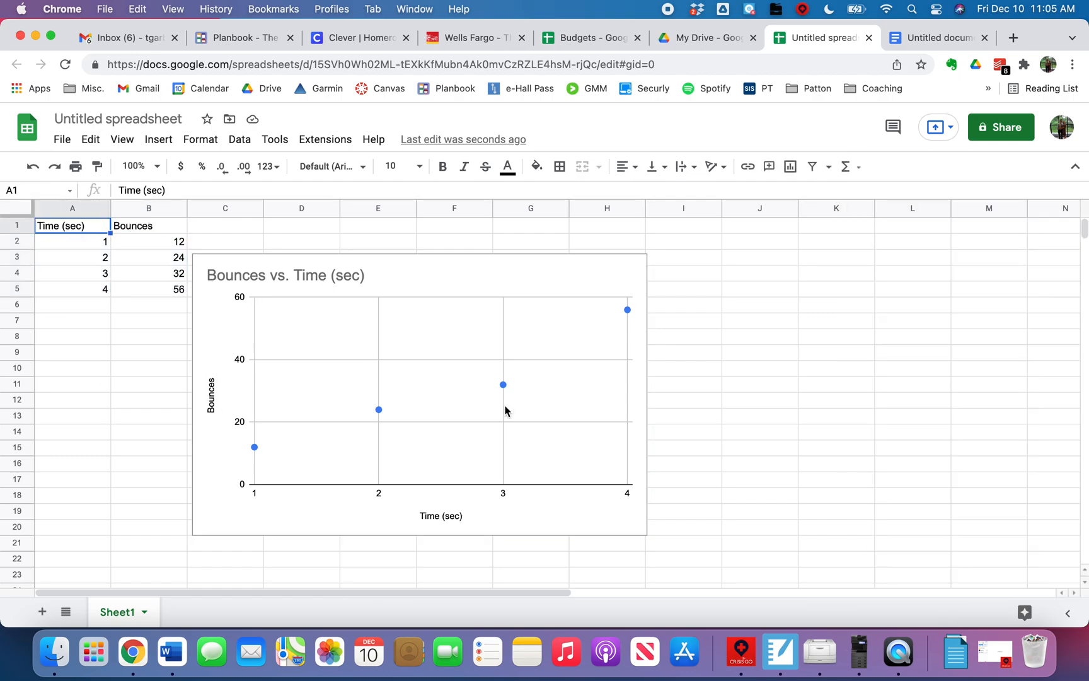
pyautogui.doubleClick(517, 281)
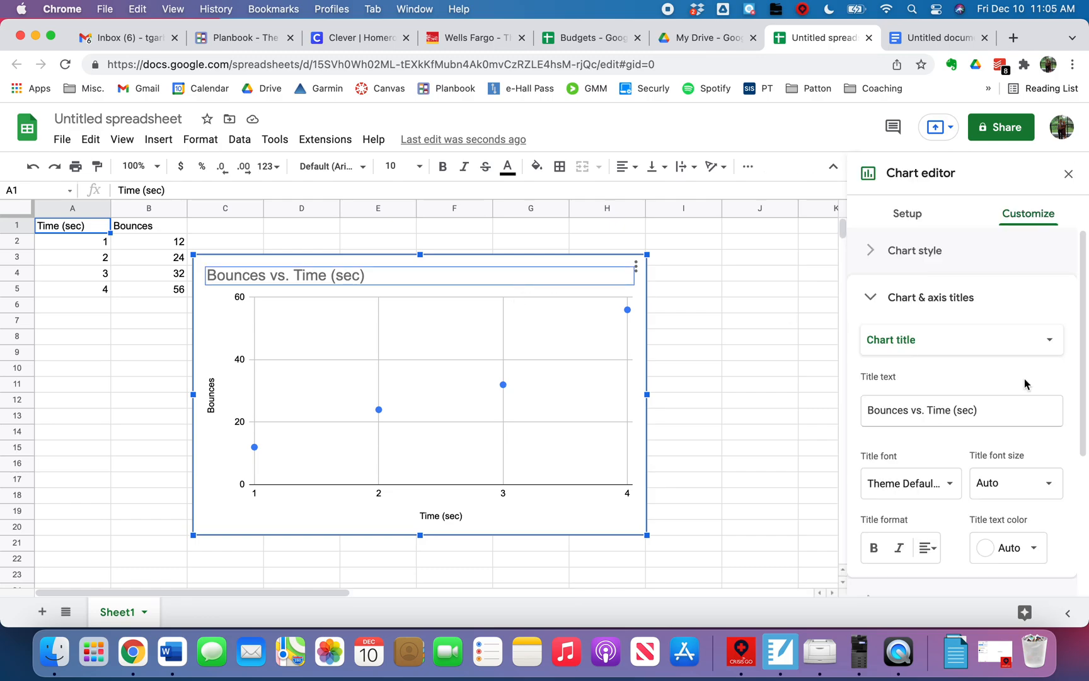
pyautogui.scroll(-2, 973, 394)
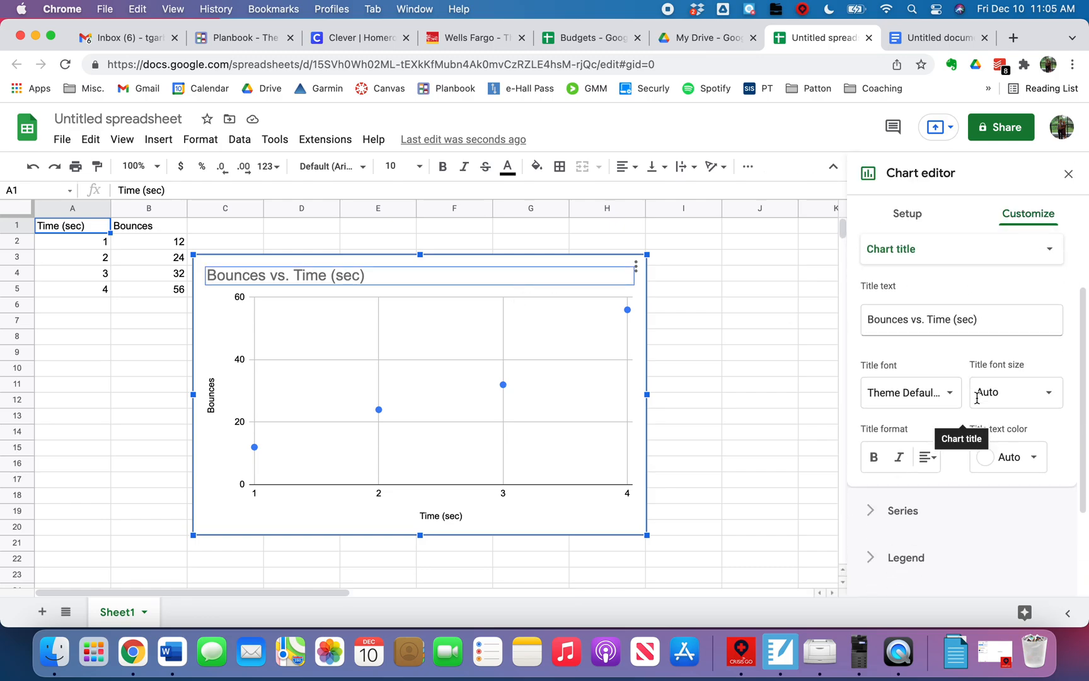
pyautogui.scroll(-2, 977, 397)
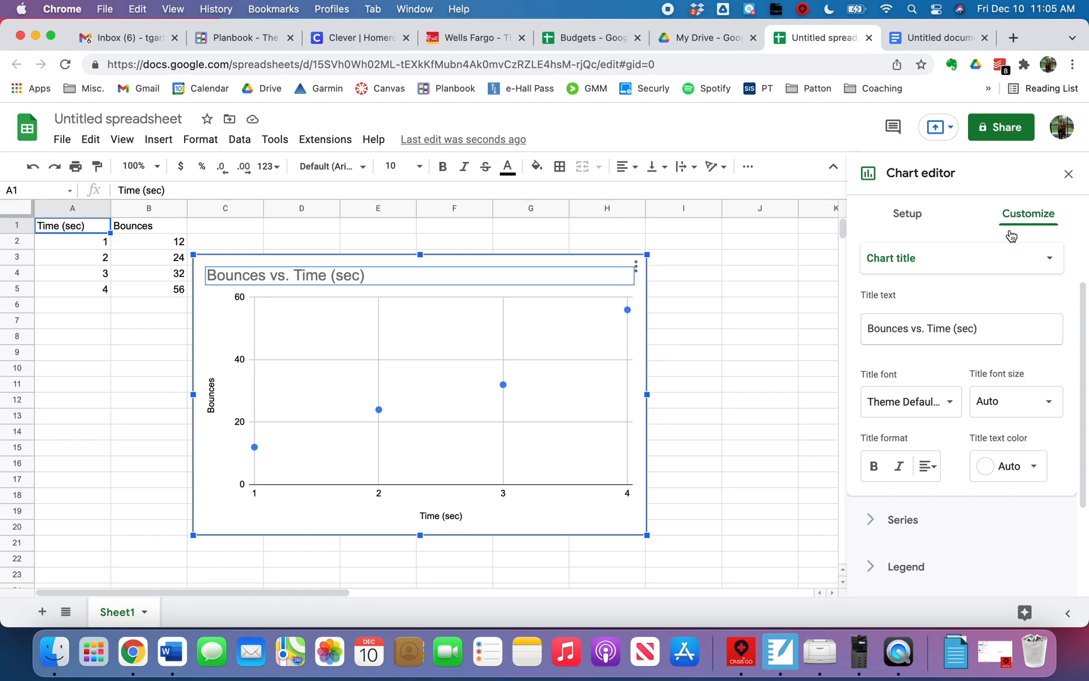
pyautogui.click(915, 217)
pyautogui.click(1007, 215)
pyautogui.click(981, 338)
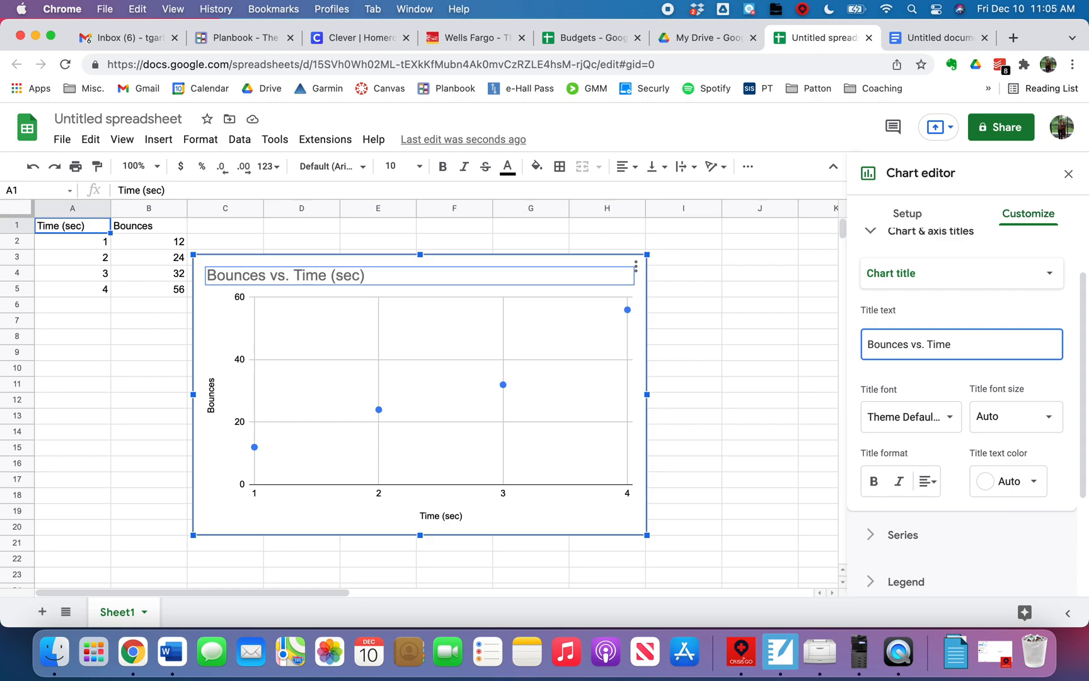
pyautogui.moveTo(951, 344); pyautogui.dragTo(855, 347)
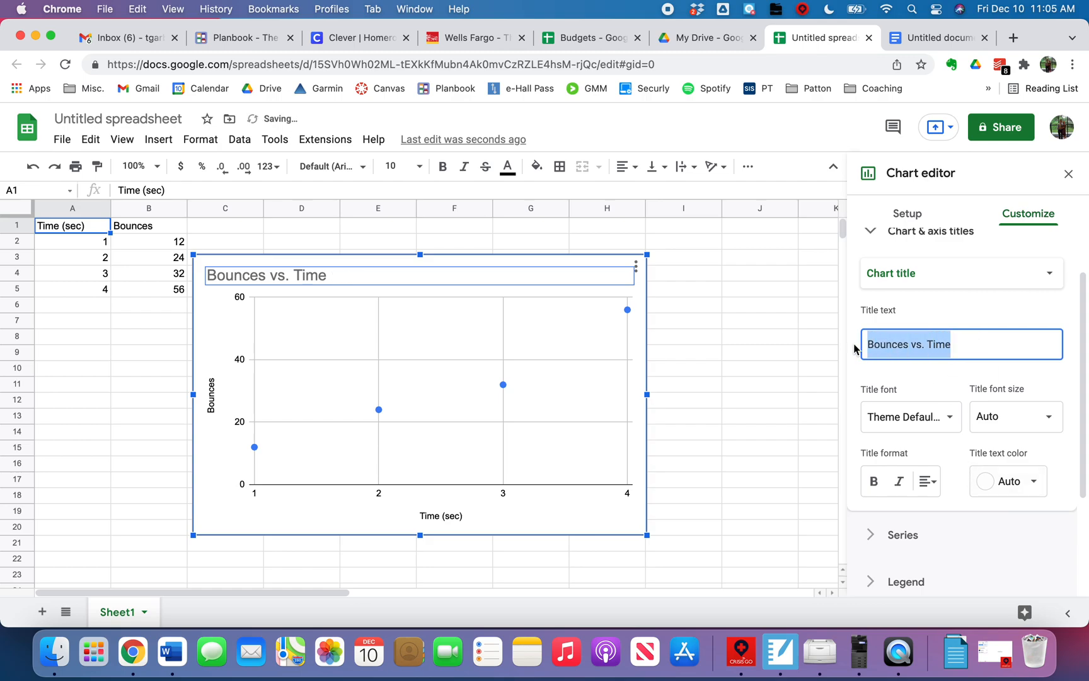
# - Set the chart's horizontal axis title to "Time"
pyautogui.click(989, 276)
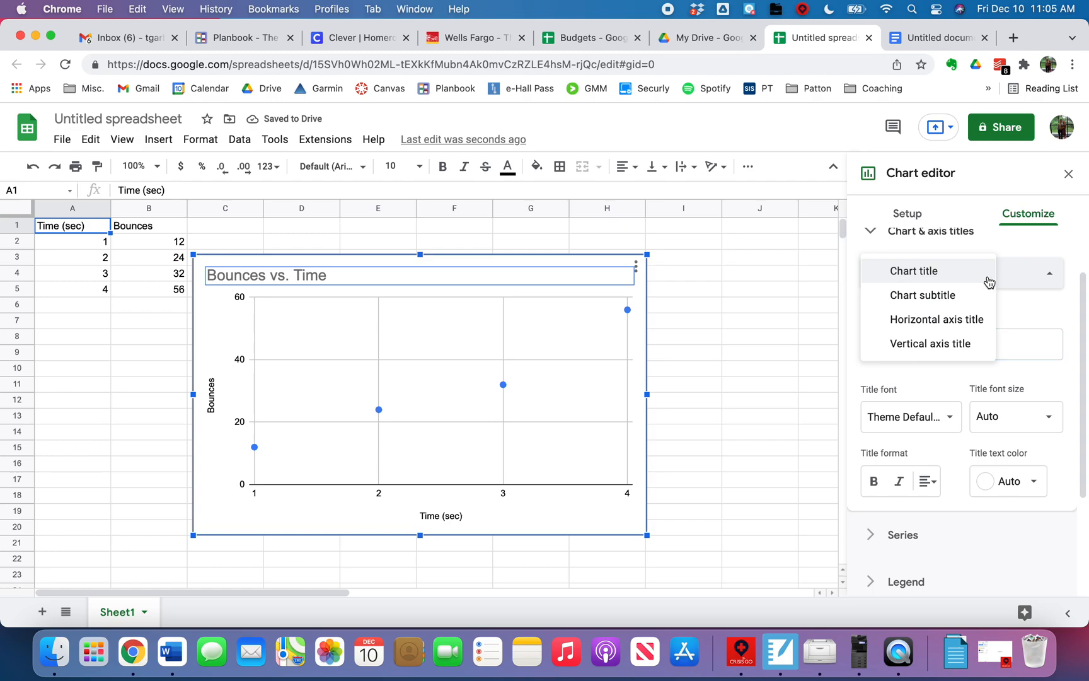
pyautogui.click(957, 327)
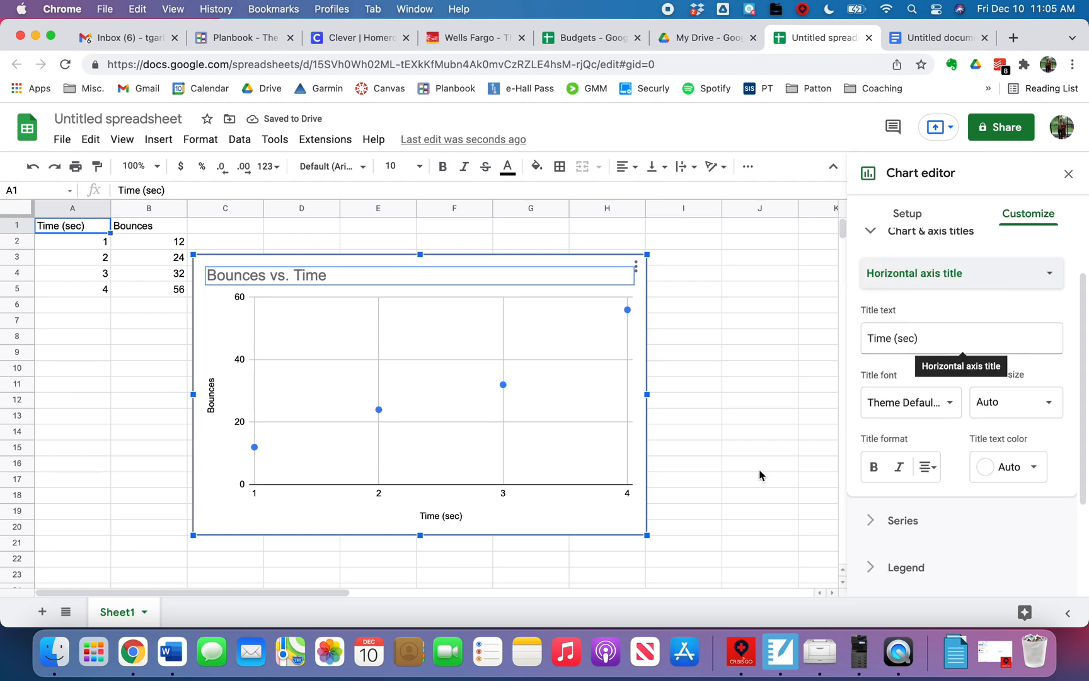
pyautogui.click(944, 340)
pyautogui.press('BackSpace')
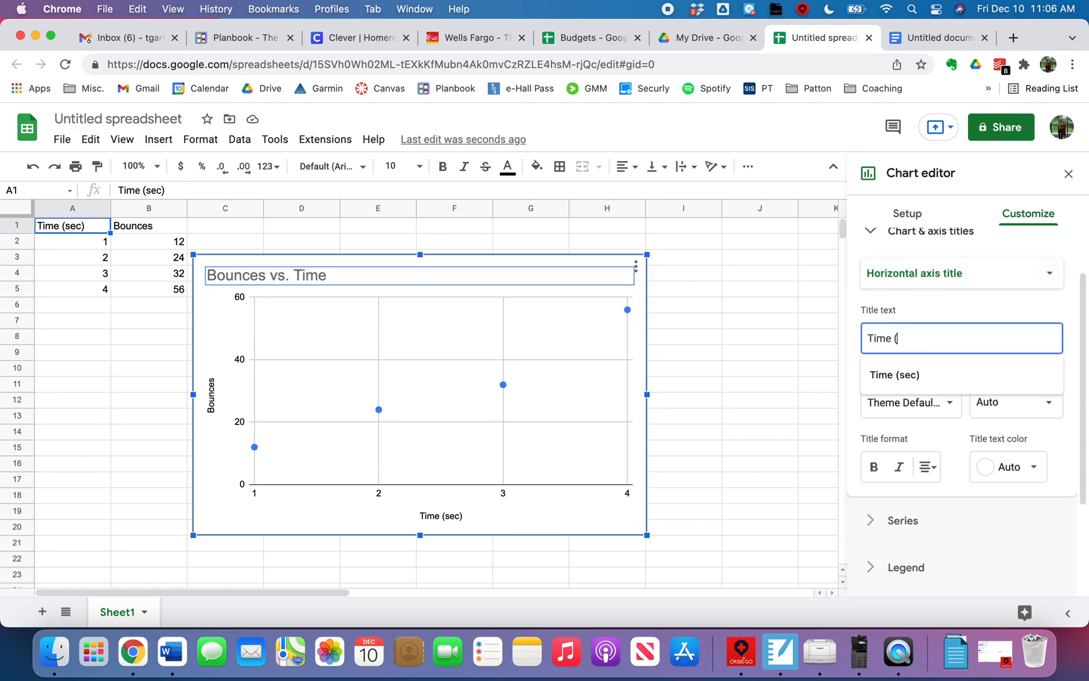
pyautogui.click(688, 449)
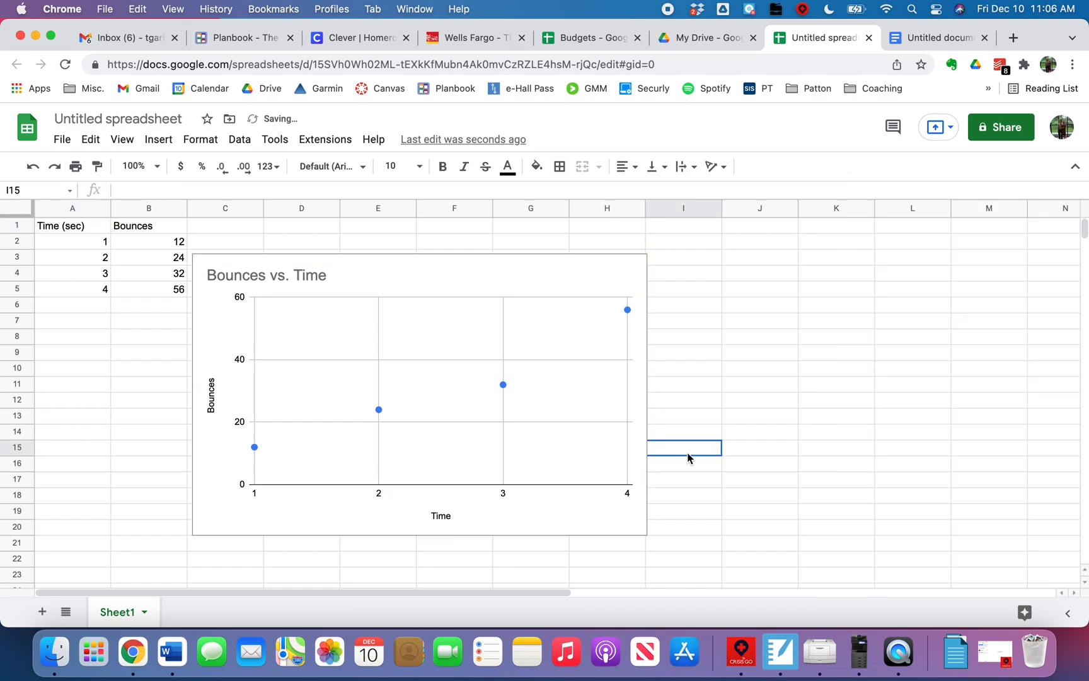
# - Put the unit back in the horizontal axis title so it reads "Time (sec)"
pyautogui.doubleClick(424, 526)
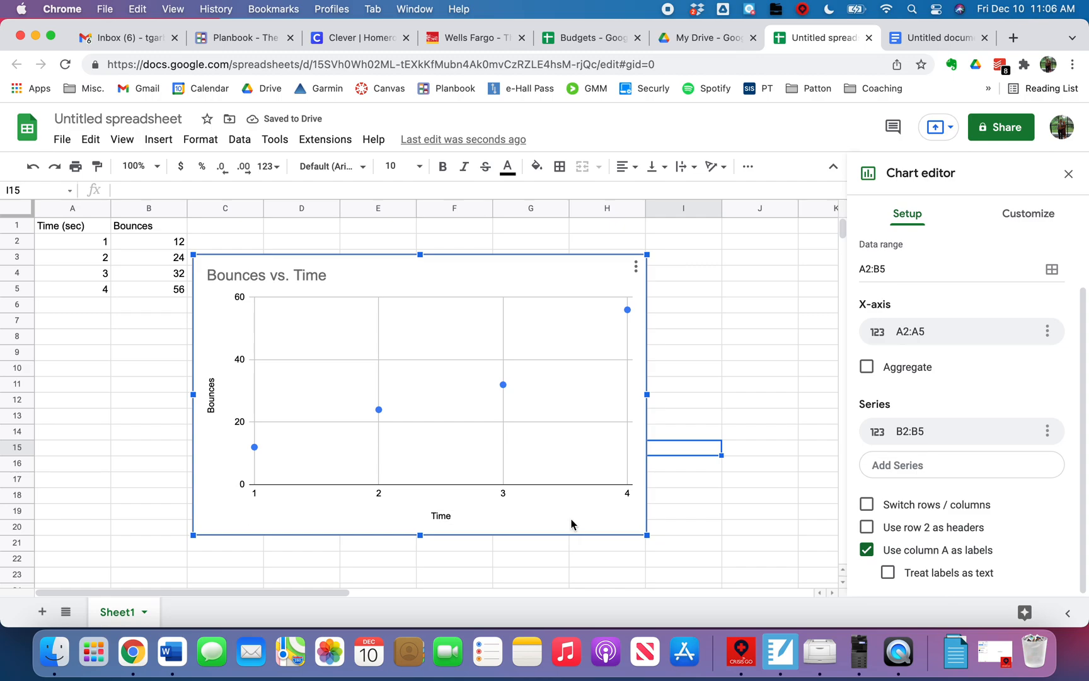
pyautogui.click(1029, 221)
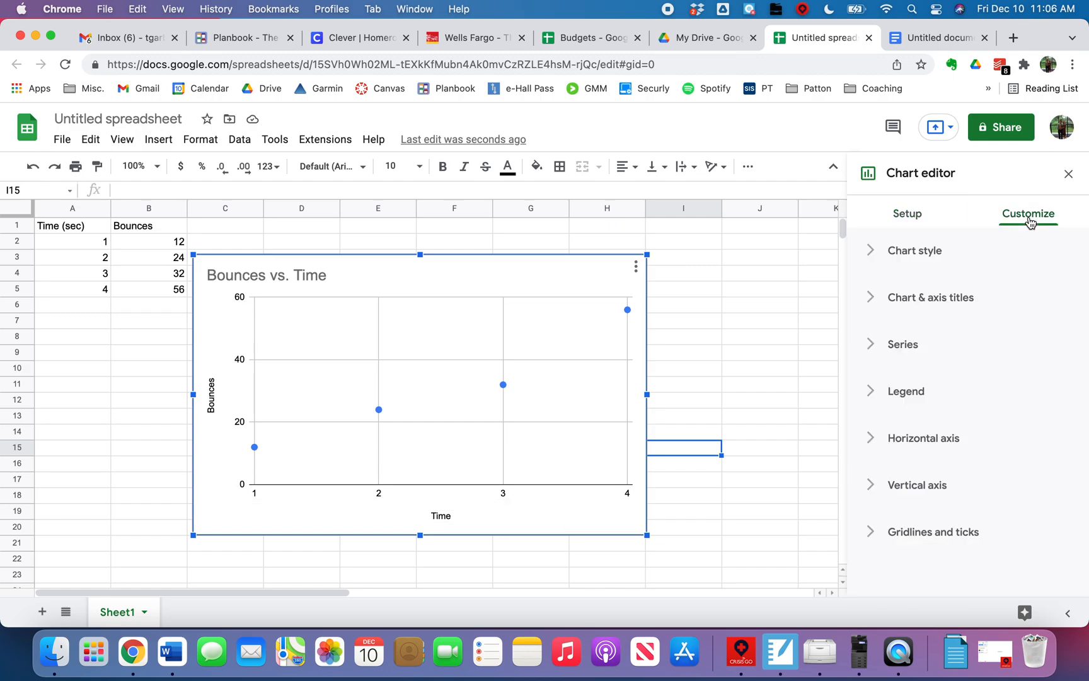
pyautogui.click(873, 297)
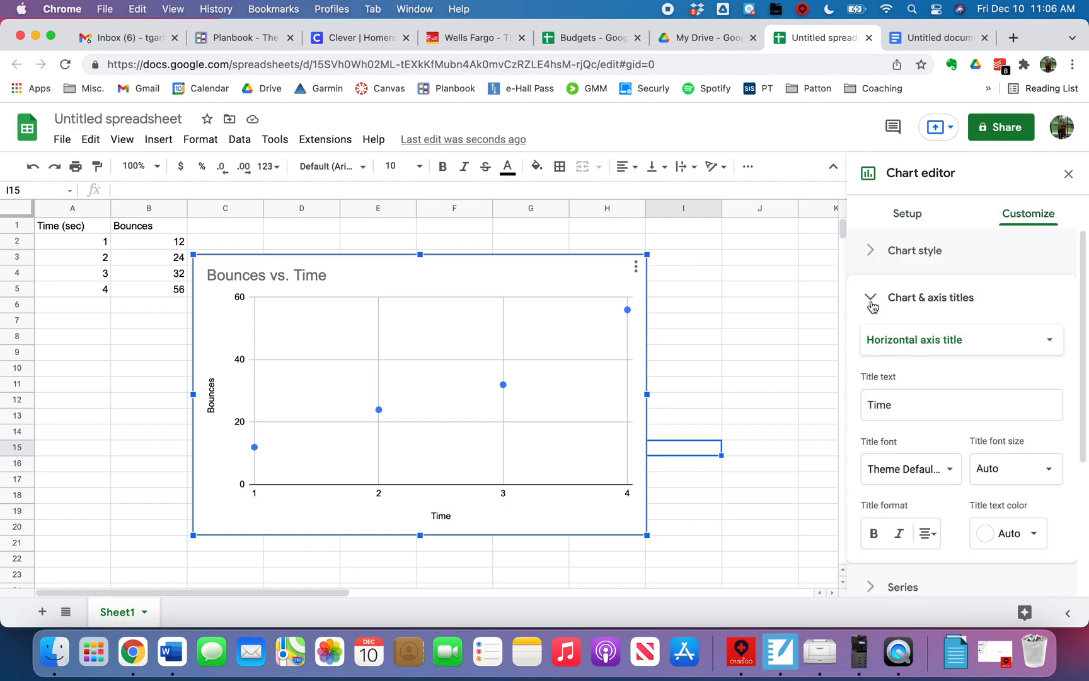
pyautogui.click(929, 407)
pyautogui.write('(sec')
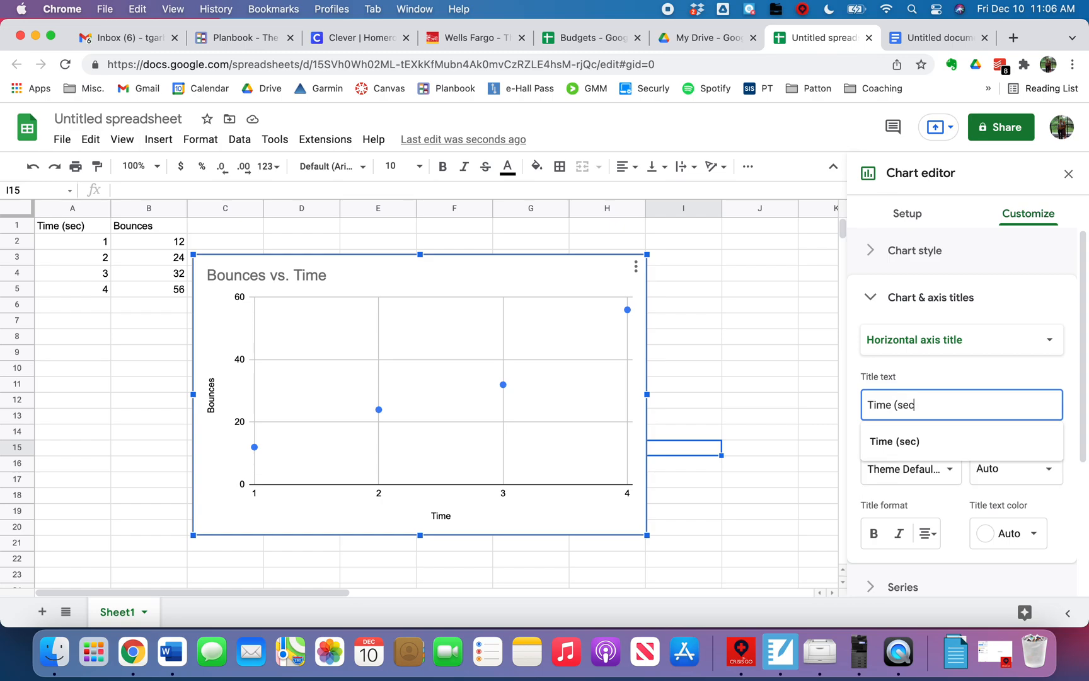
pyautogui.write(')')
# - Check the vertical axis title's text, then collapse the title settings
pyautogui.click(945, 339)
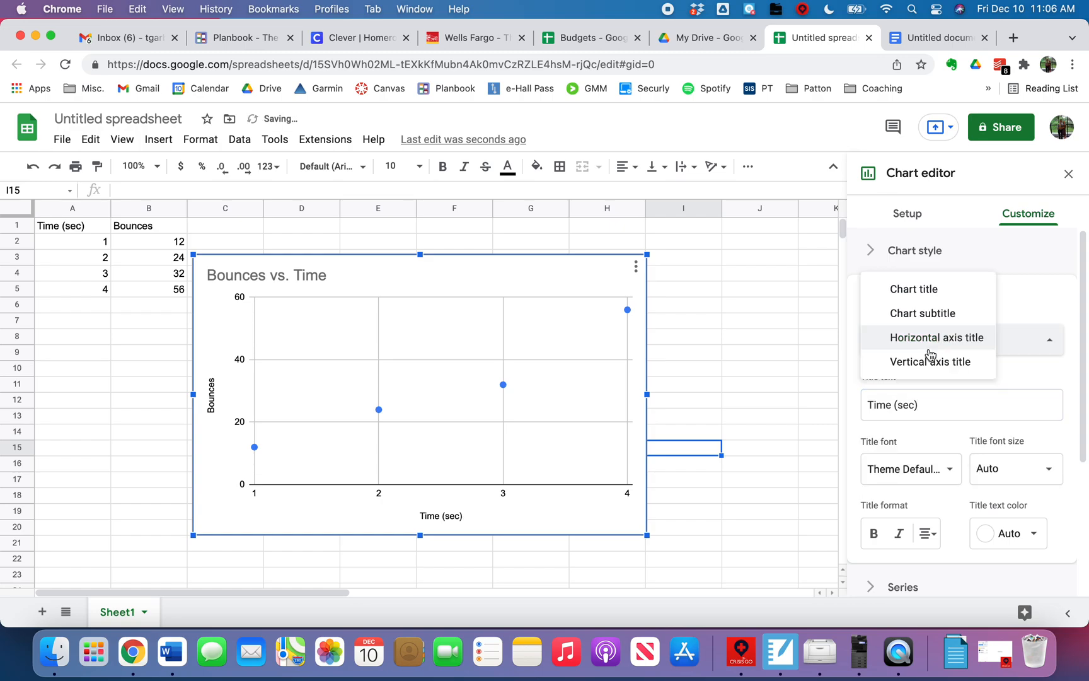
pyautogui.click(930, 353)
pyautogui.click(925, 405)
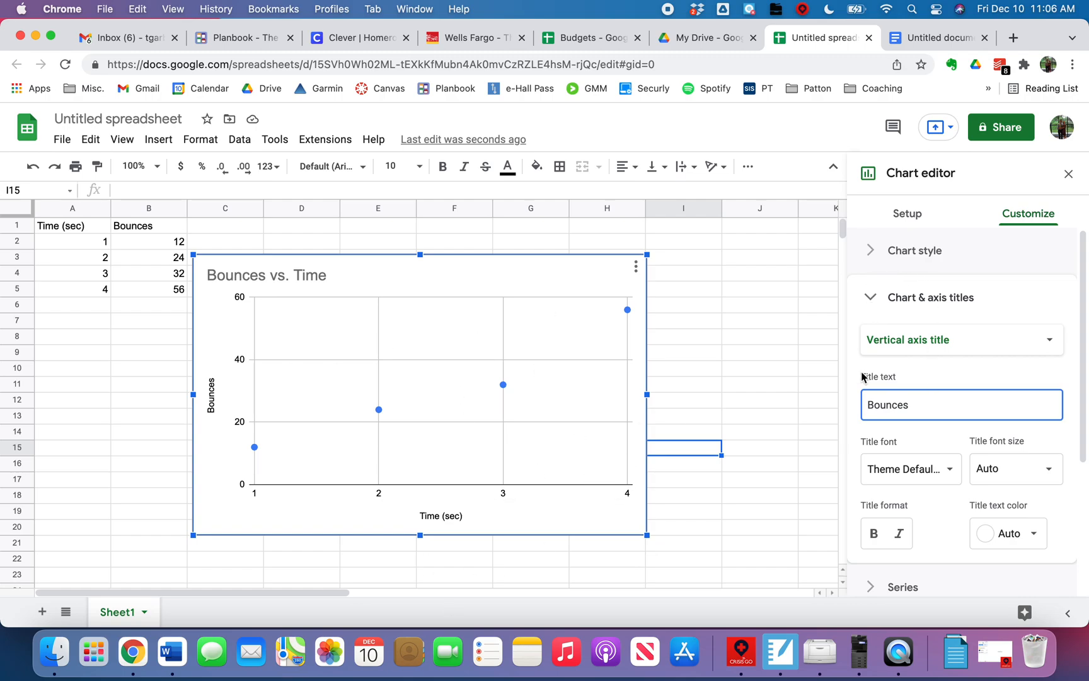
pyautogui.click(873, 298)
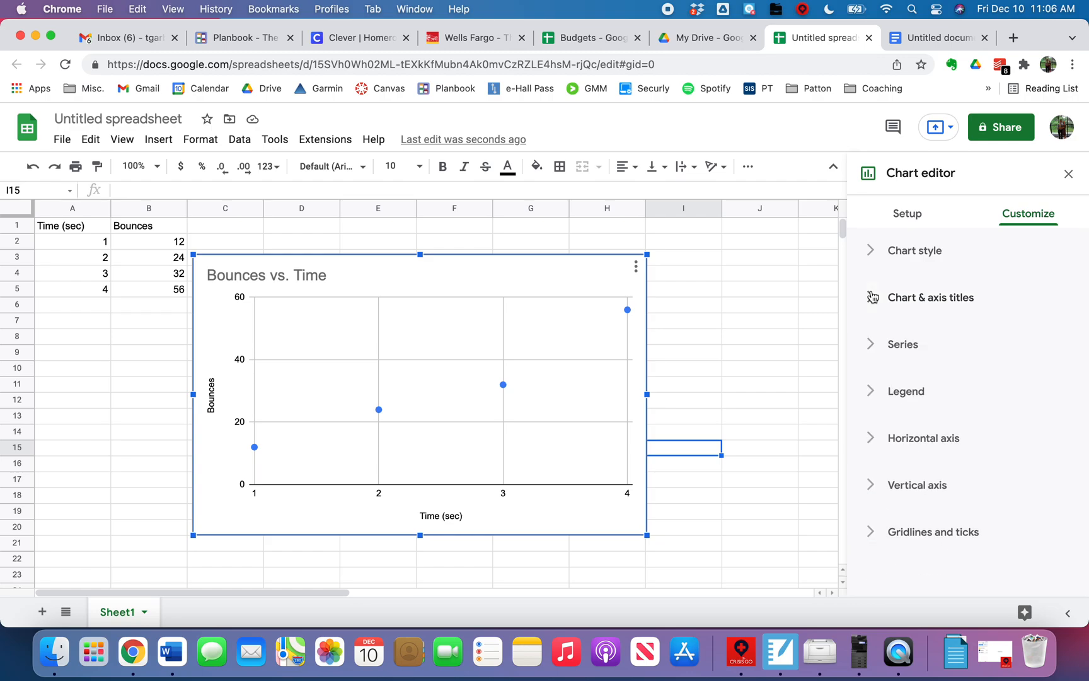
# - Add a trendline to the scatter chart's data series
pyautogui.click(872, 348)
pyautogui.scroll(-5, 969, 482)
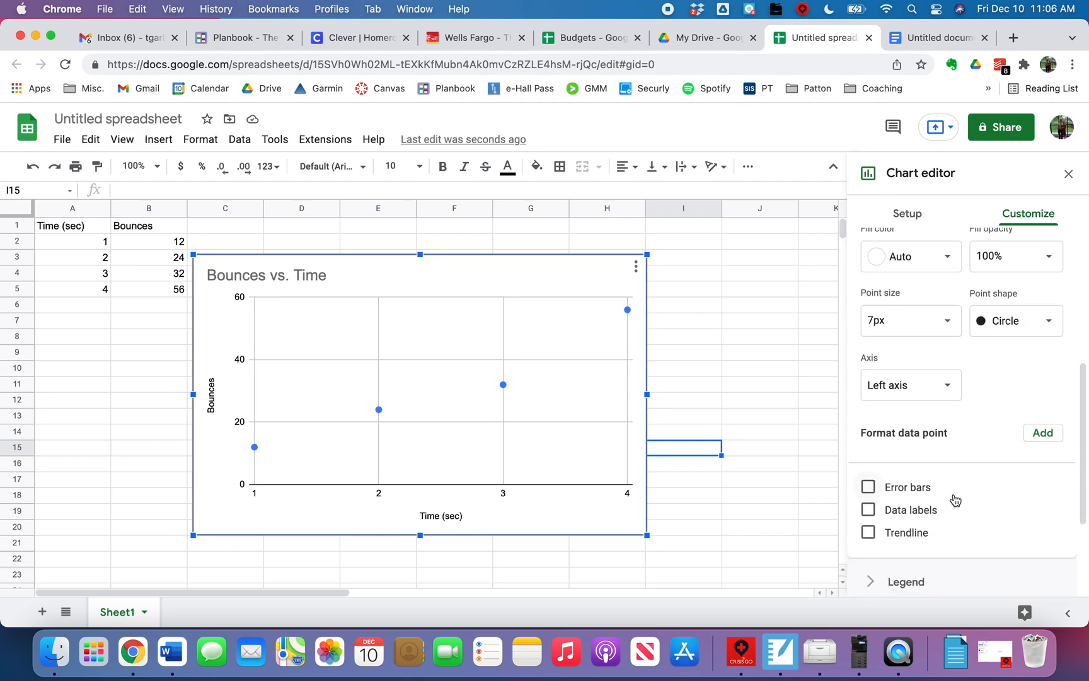
pyautogui.click(869, 533)
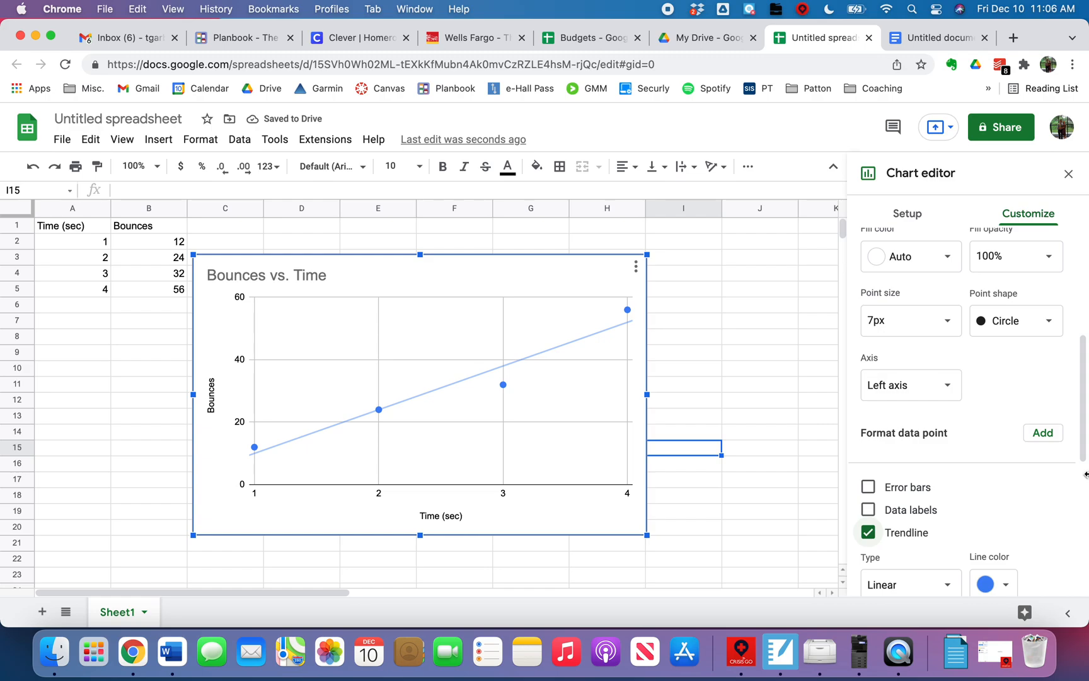
# - Show the trendline's R² value and set its label to Use Equation
pyautogui.scroll(-5, 990, 479)
pyautogui.scroll(-3, 988, 478)
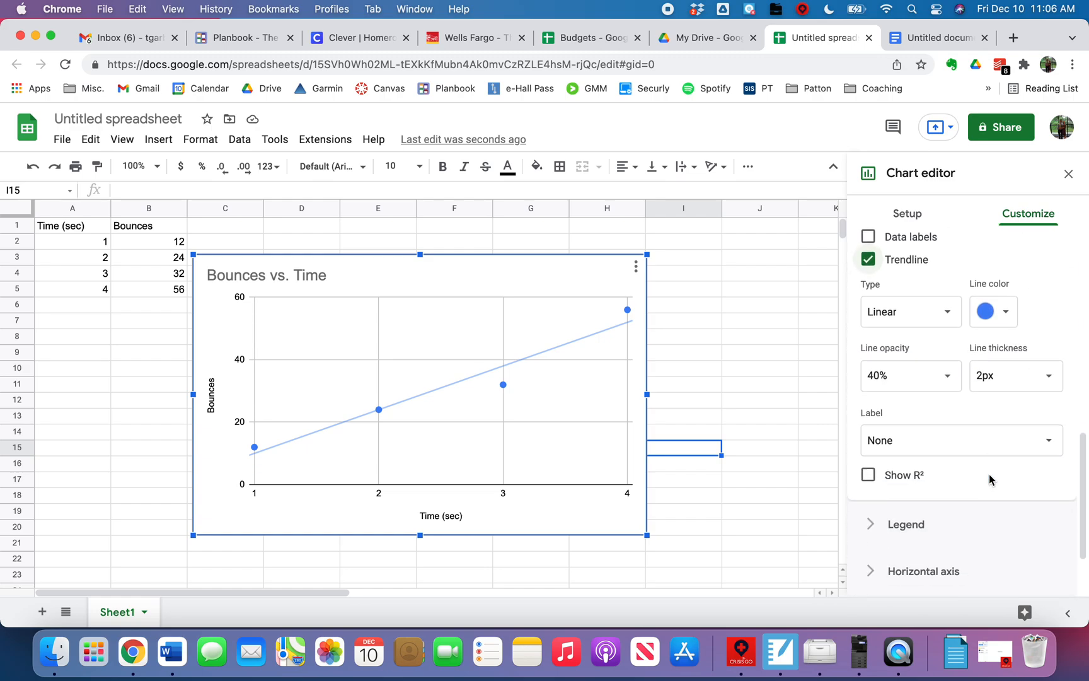
pyautogui.click(867, 477)
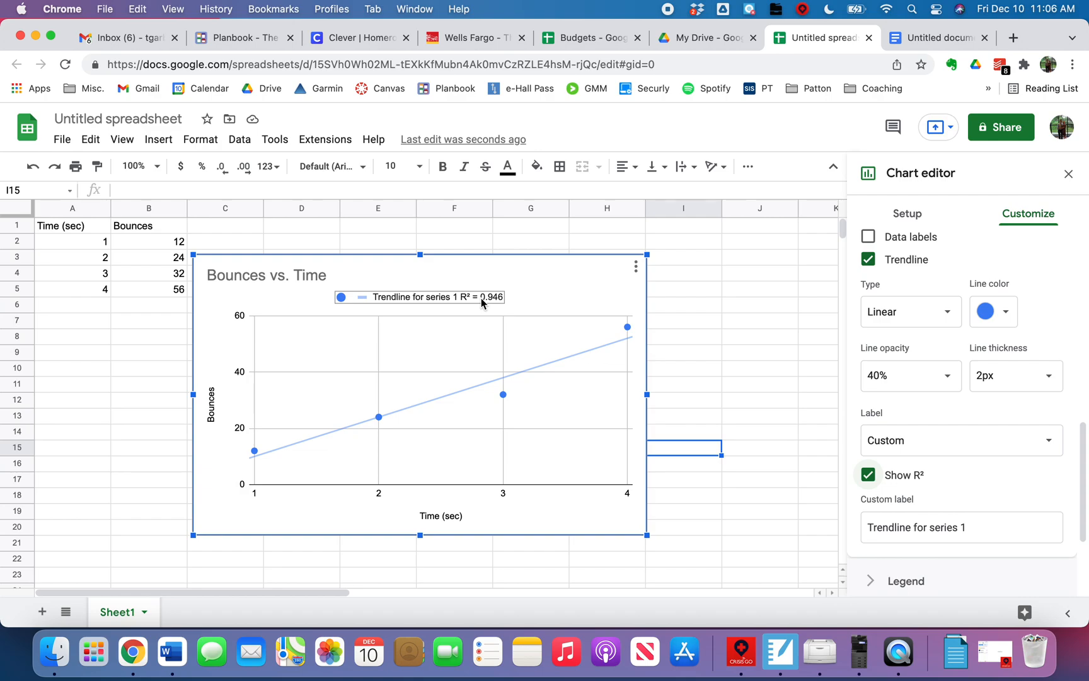
pyautogui.click(969, 453)
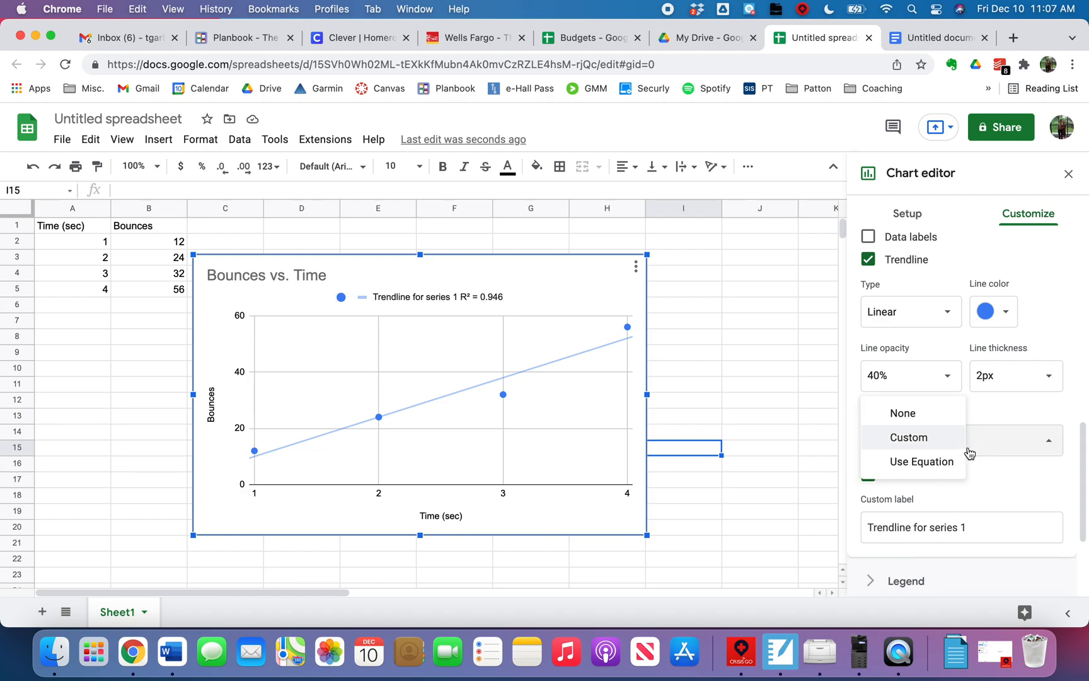
pyautogui.click(938, 464)
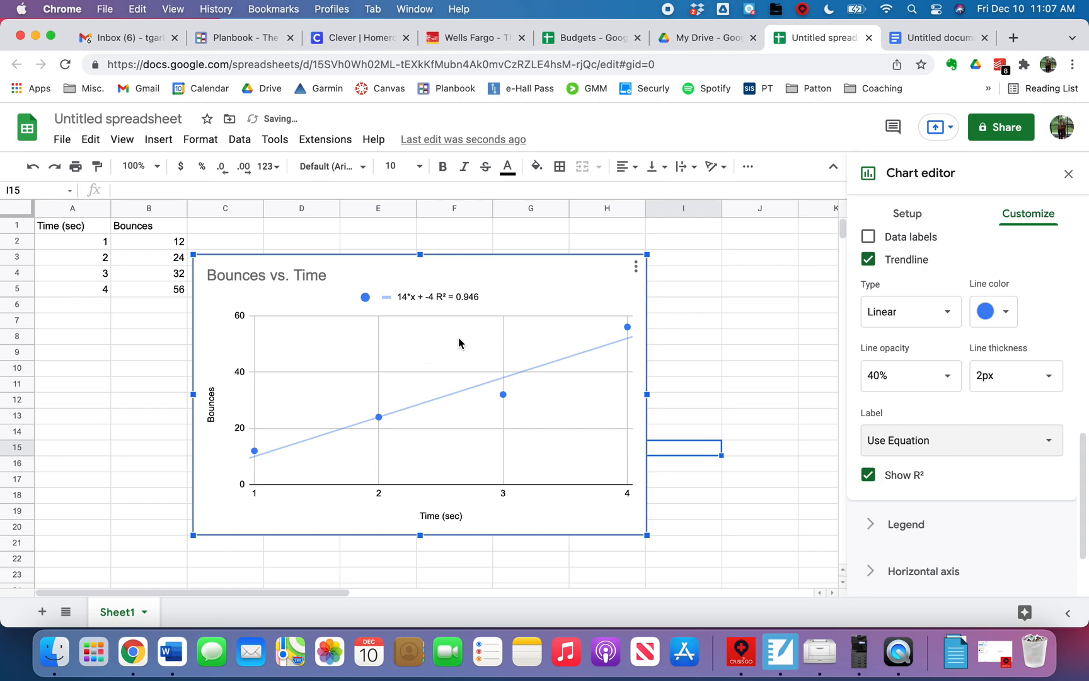
pyautogui.click(920, 441)
pyautogui.click(919, 438)
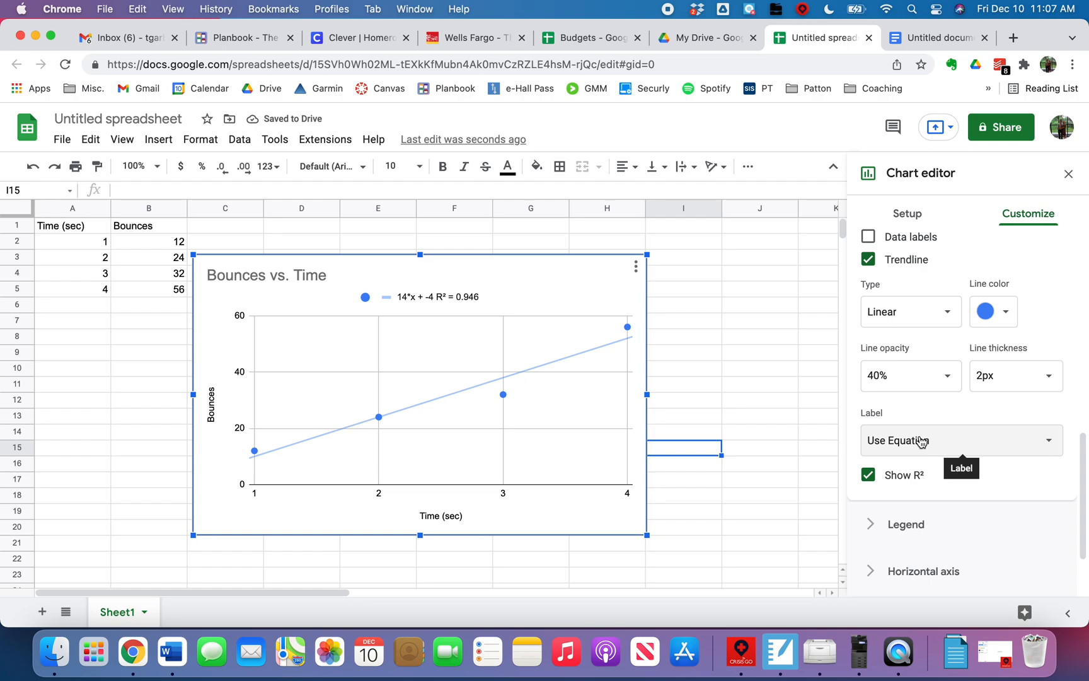
# - Write the trendline equation as "y=14x-4" in cell F1 above the chart
pyautogui.click(425, 298)
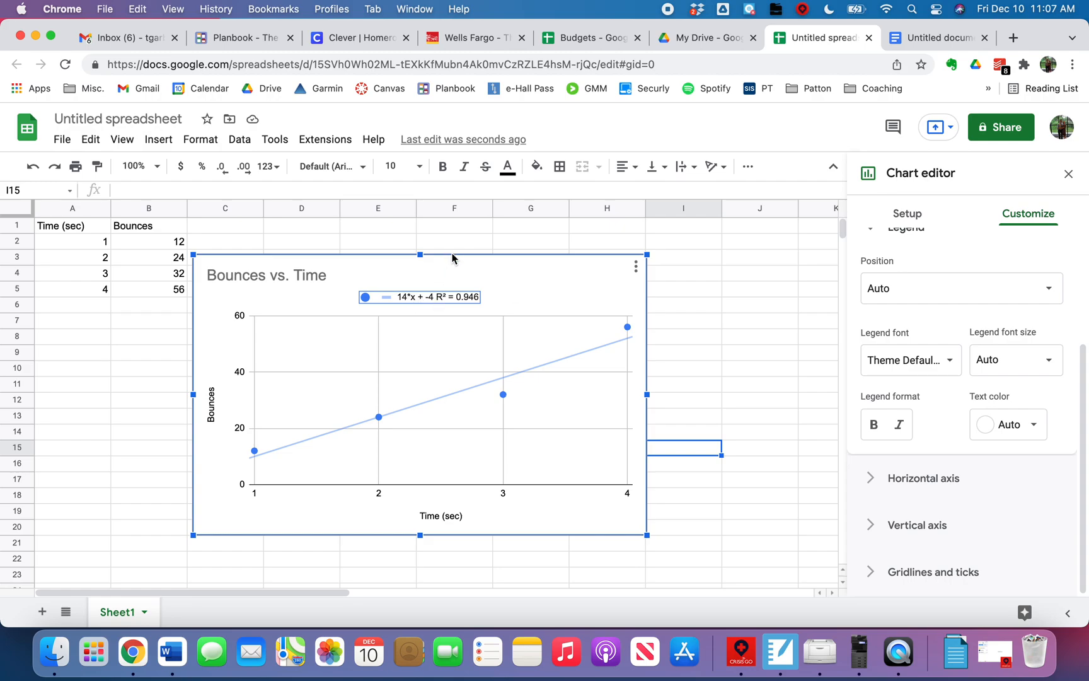
pyautogui.click(458, 232)
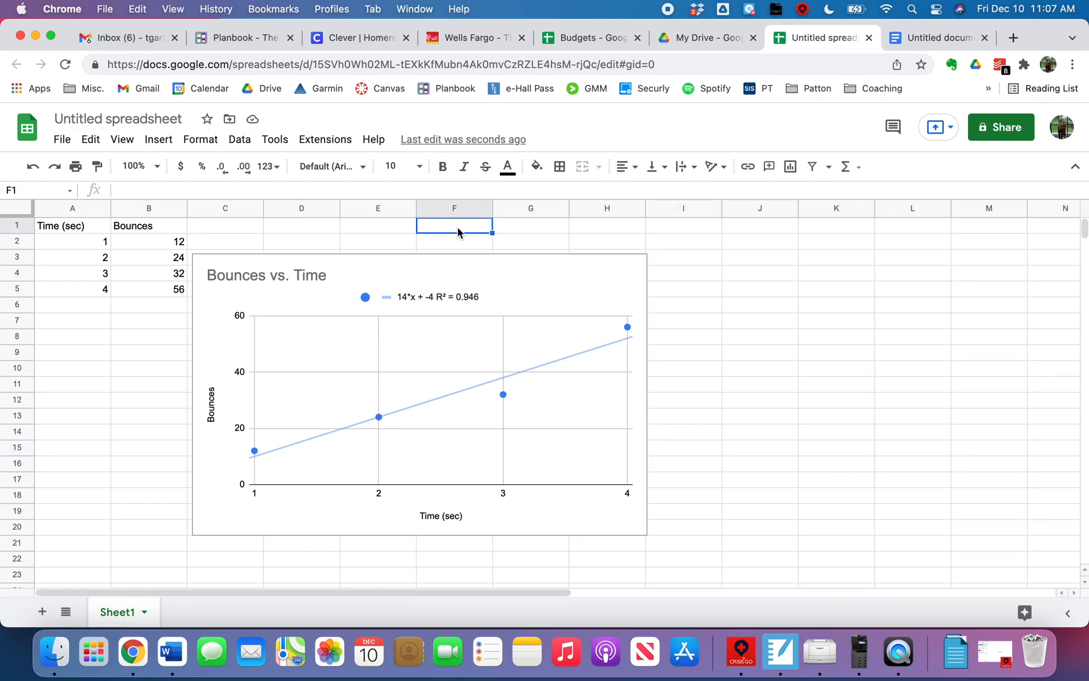
pyautogui.write('y=14x-4')
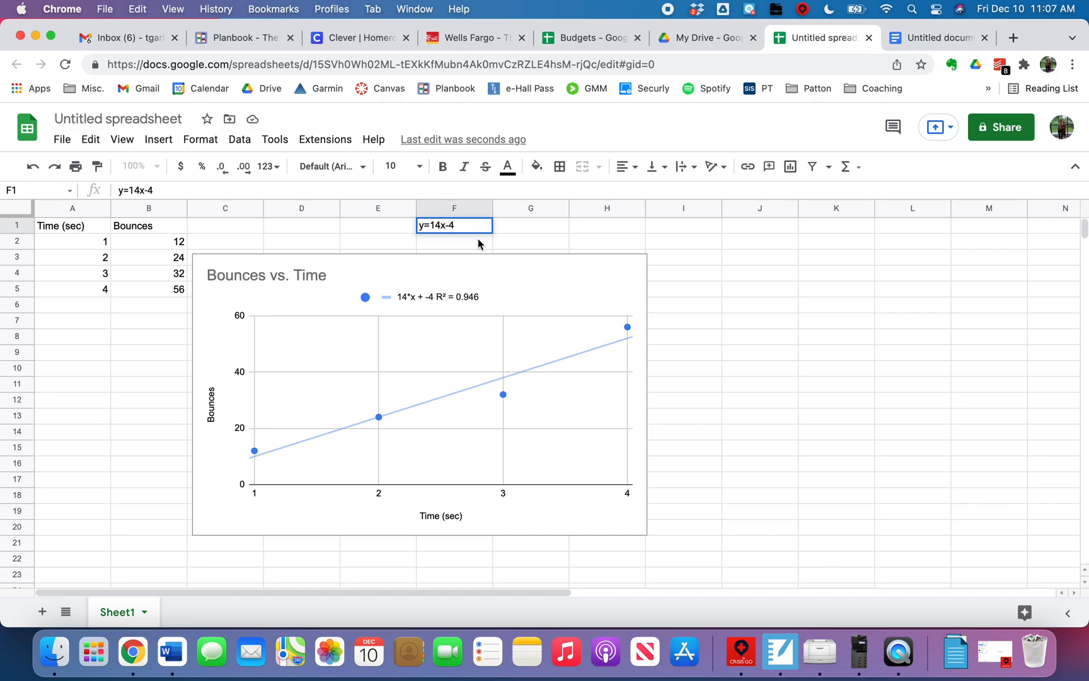
pyautogui.click(574, 354)
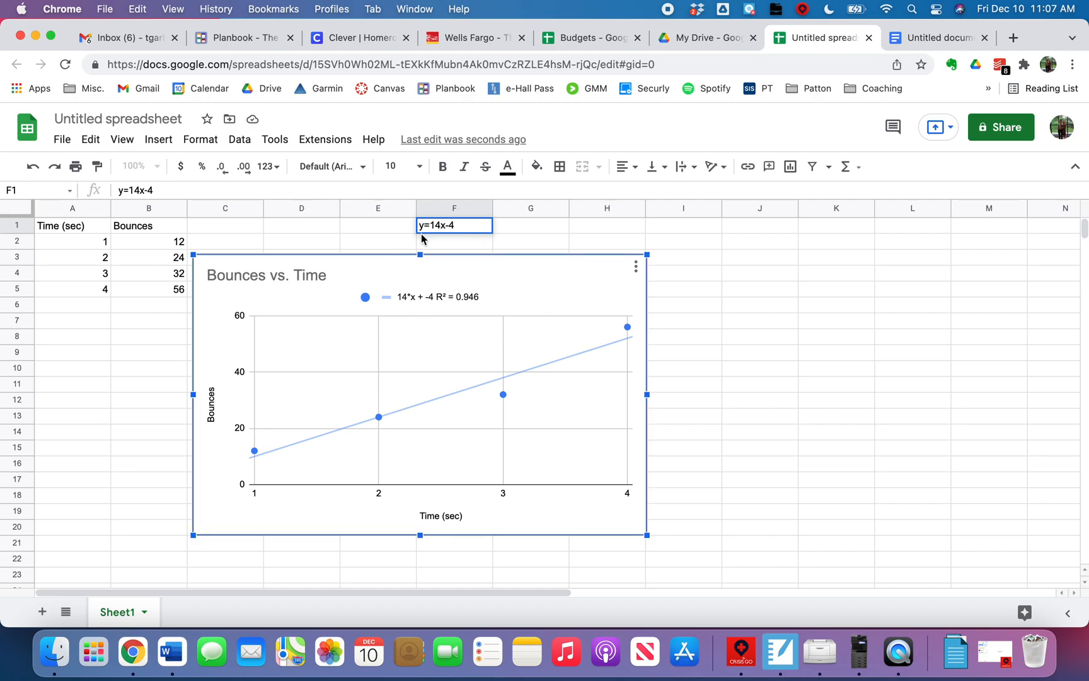
# - Confirm the equation entered in cell F1 and highlight its "-4" term for inspection
pyautogui.click(448, 242)
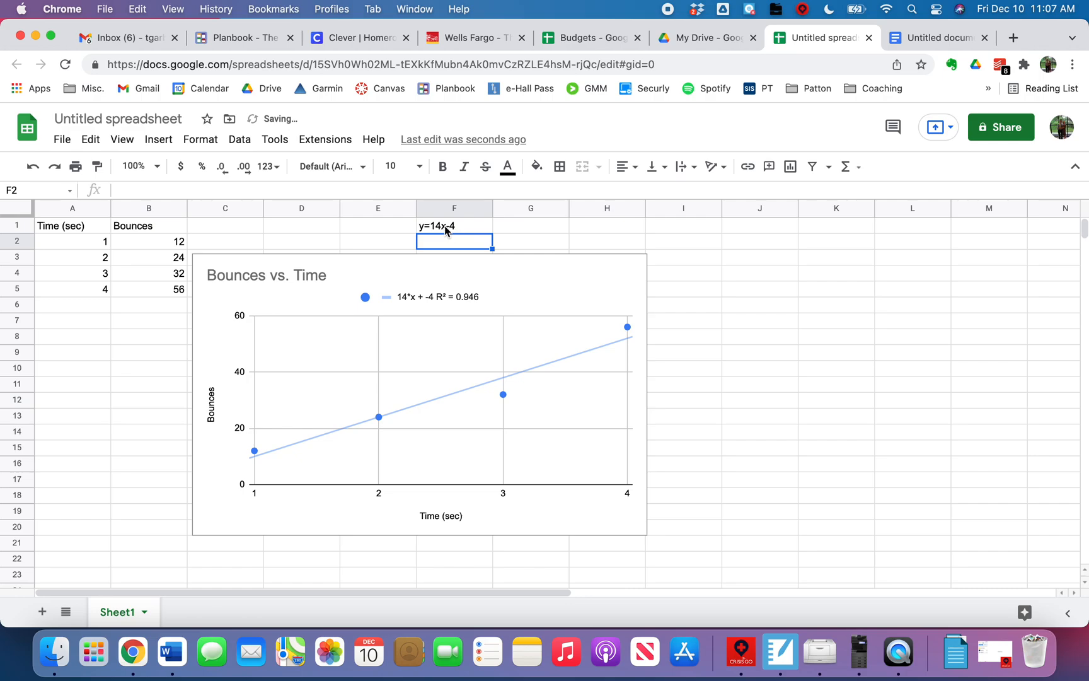
pyautogui.click(443, 231)
pyautogui.doubleClick(456, 226)
pyautogui.moveTo(460, 226); pyautogui.dragTo(445, 227)
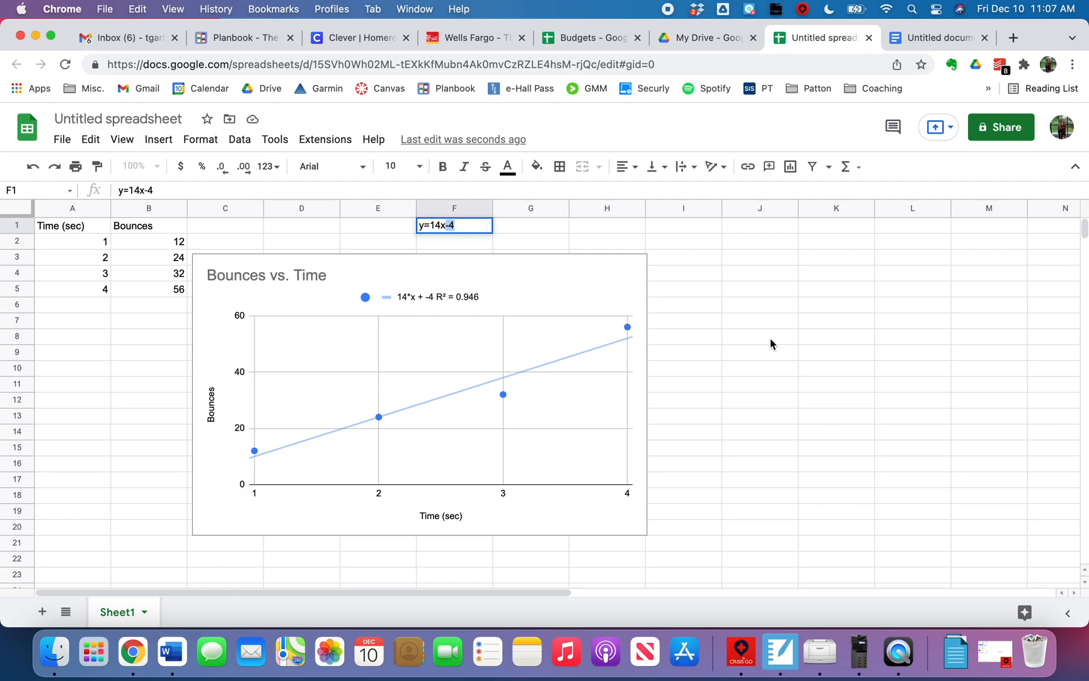
pyautogui.click(754, 356)
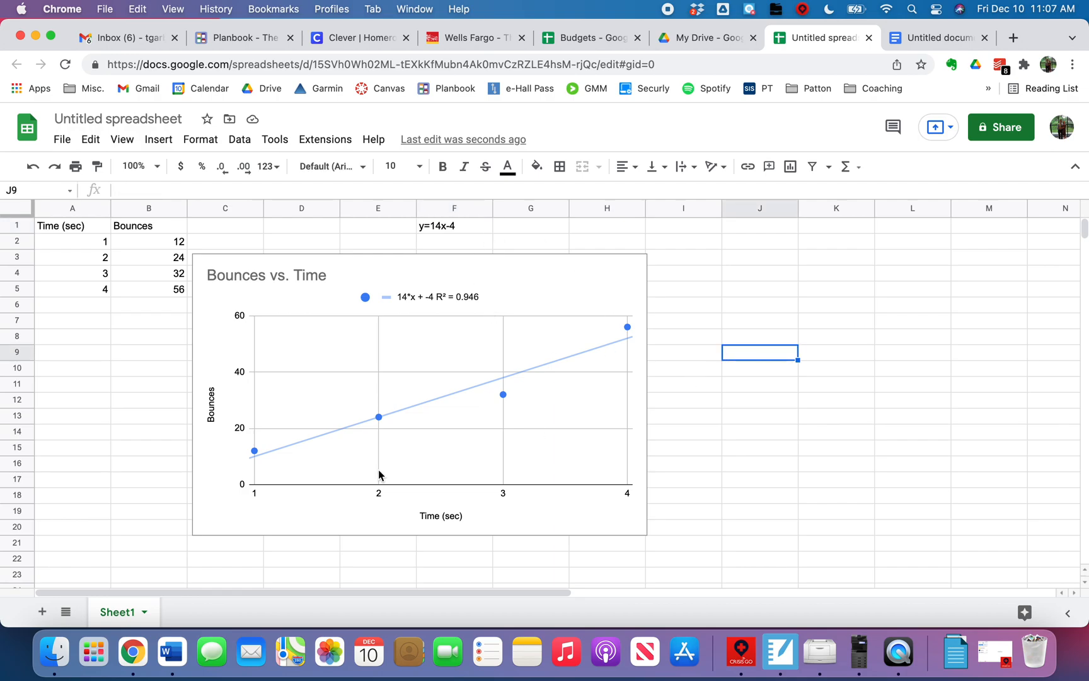
# - Copy the Bounces vs. Time scatter chart from the spreadsheet
pyautogui.click(531, 292)
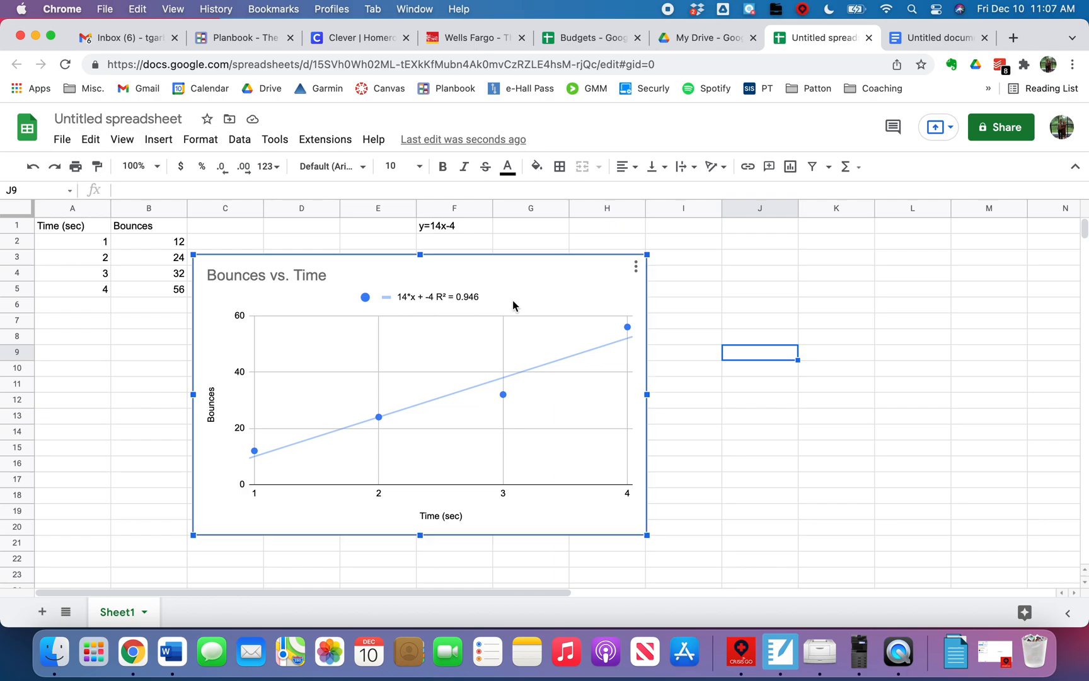
pyautogui.click(64, 142)
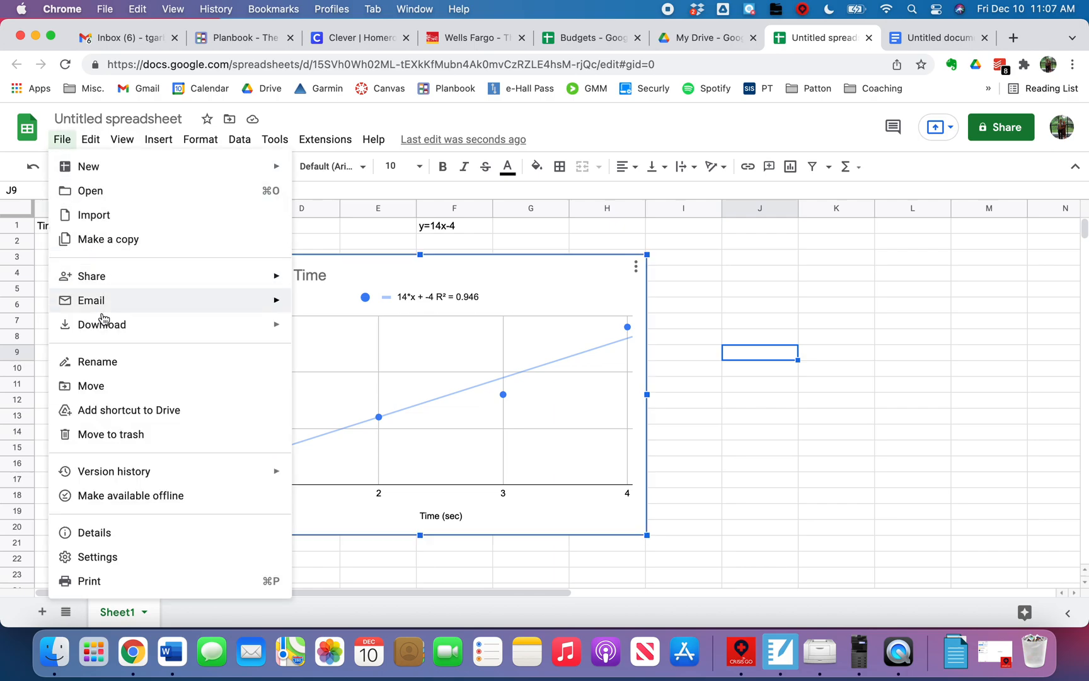
pyautogui.moveTo(88, 145)
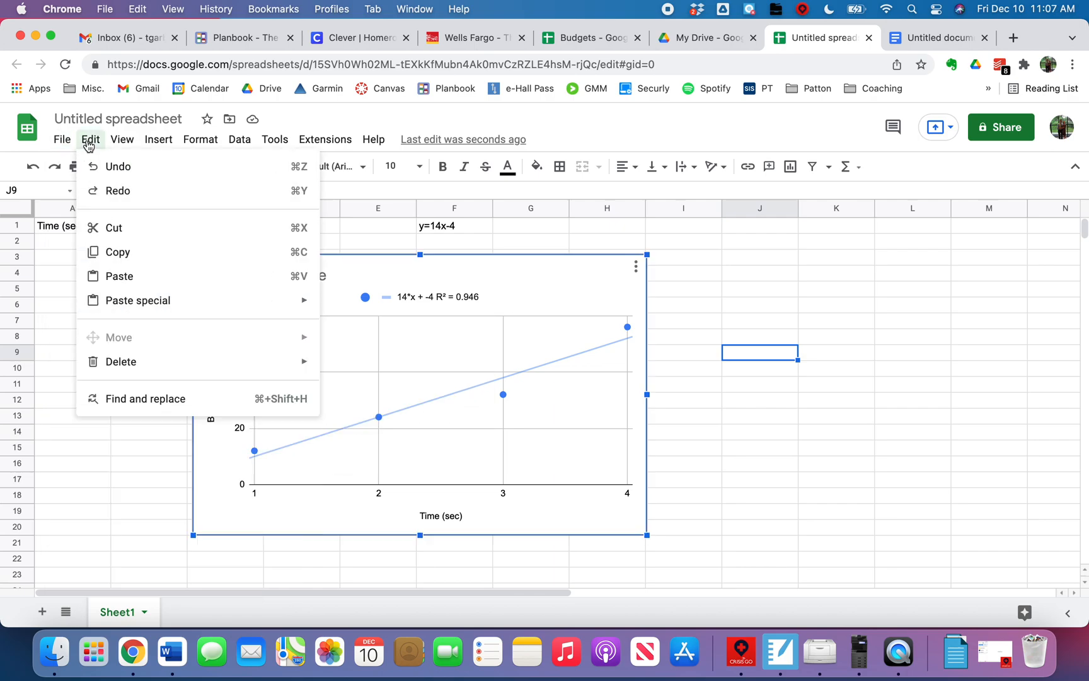
pyautogui.click(117, 252)
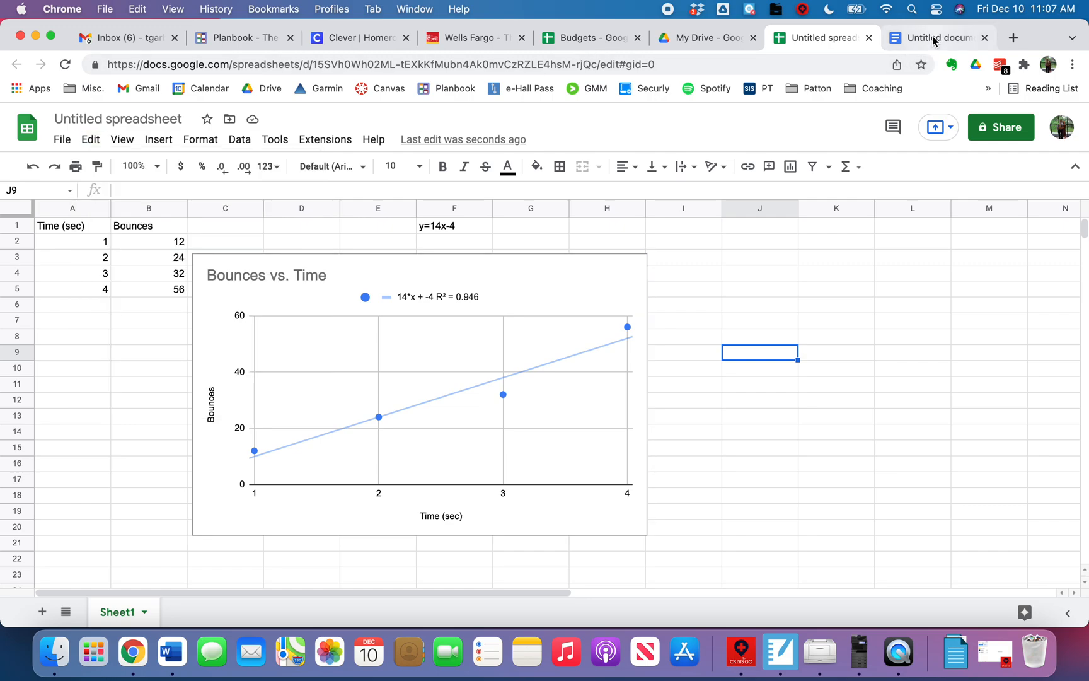
# - Switch to the untitled Google Docs document and paste the copied chart unlinked from the spreadsheet
pyautogui.click(934, 39)
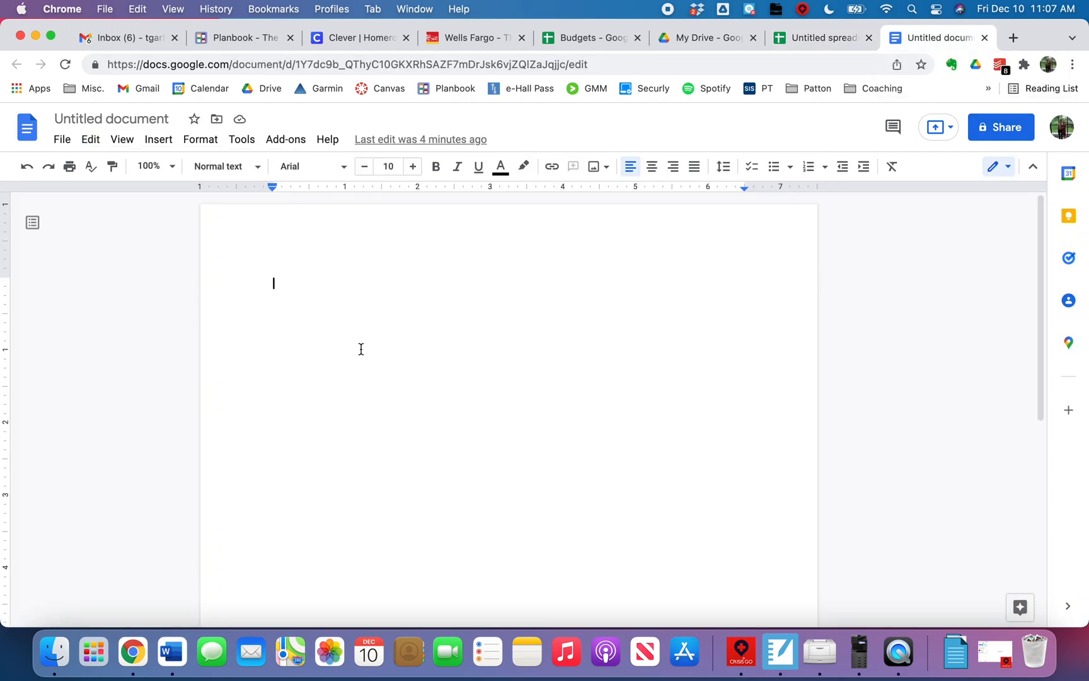
pyautogui.click(91, 139)
pyautogui.click(120, 277)
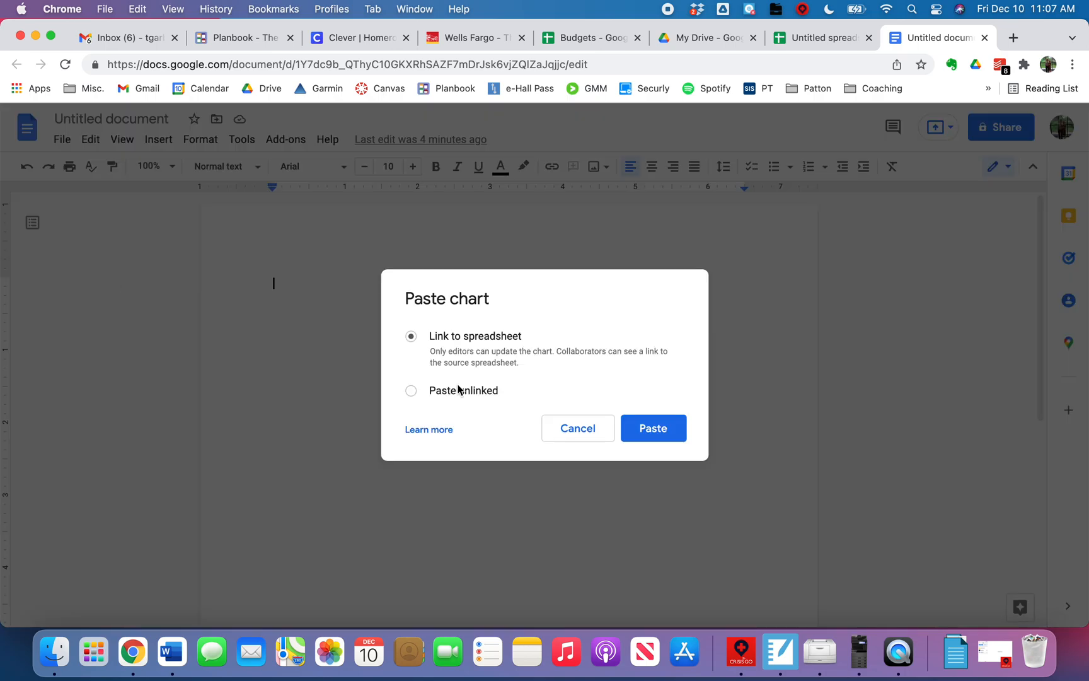
pyautogui.click(488, 390)
pyautogui.click(665, 424)
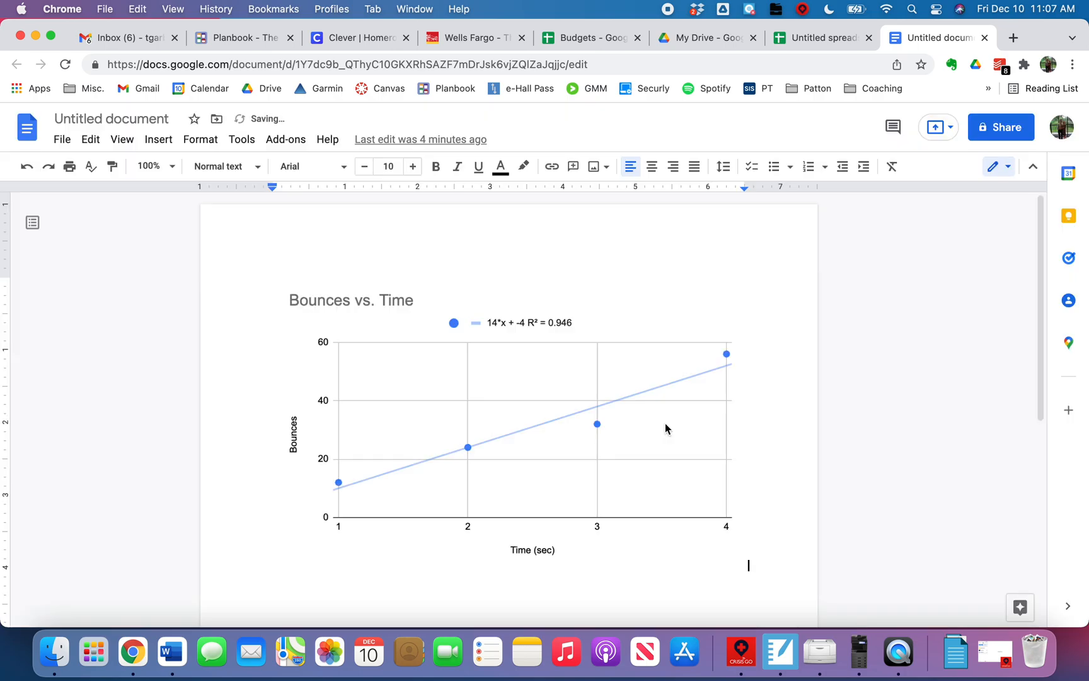
# - Select the pasted chart and examine it and the blank page area below it
pyautogui.click(666, 424)
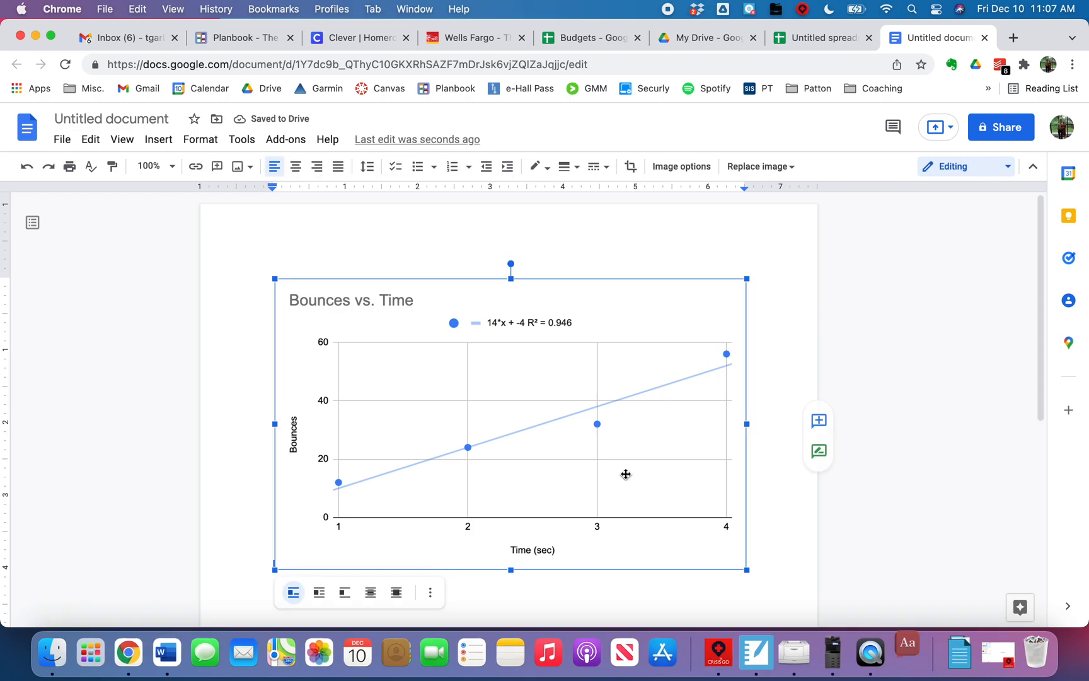
pyautogui.click(931, 315)
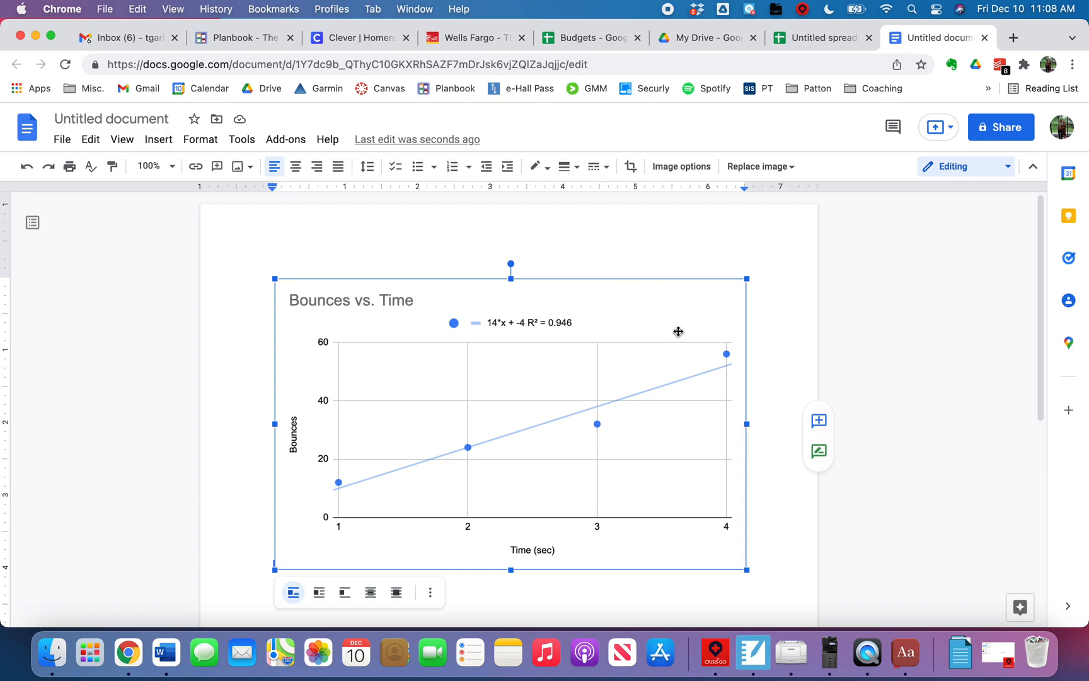
pyautogui.scroll(-3, 581, 493)
pyautogui.scroll(-3, 581, 493)
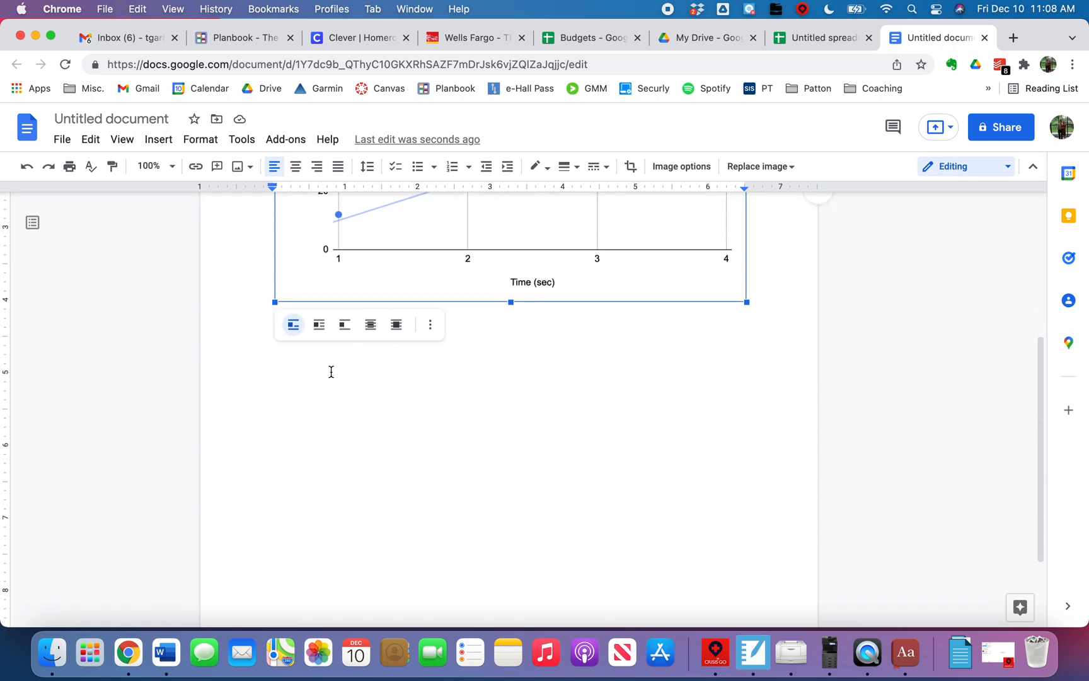
pyautogui.scroll(6, 575, 394)
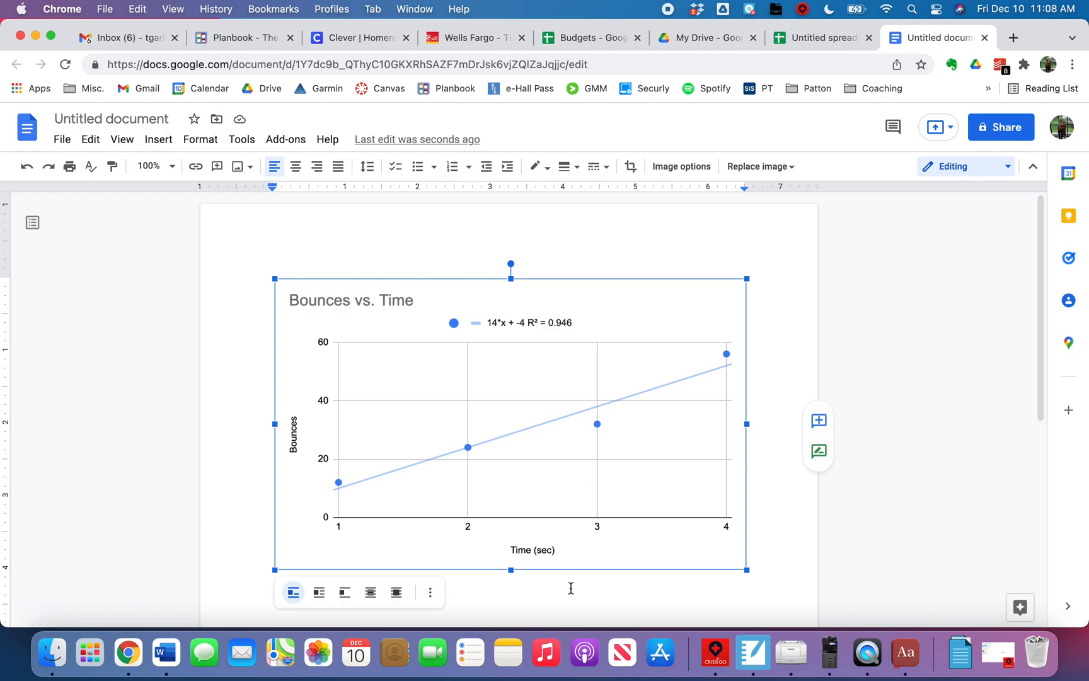
# - Insert a table of three columns and three rows on a new line below the pasted chart
pyautogui.click(762, 573)
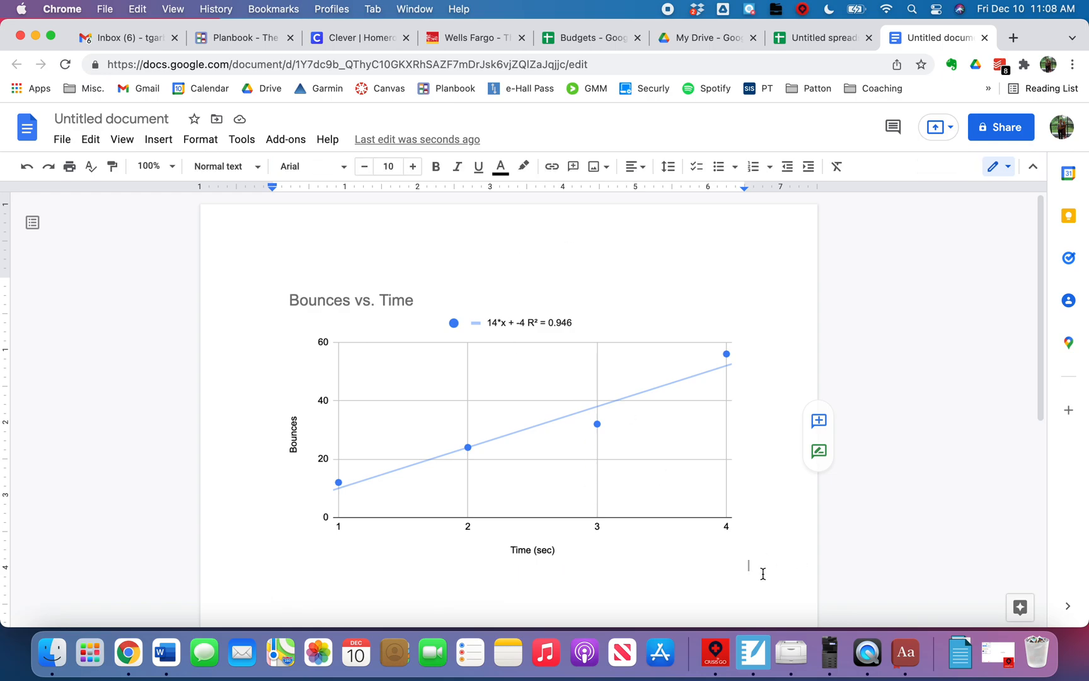
pyautogui.scroll(-3, 505, 406)
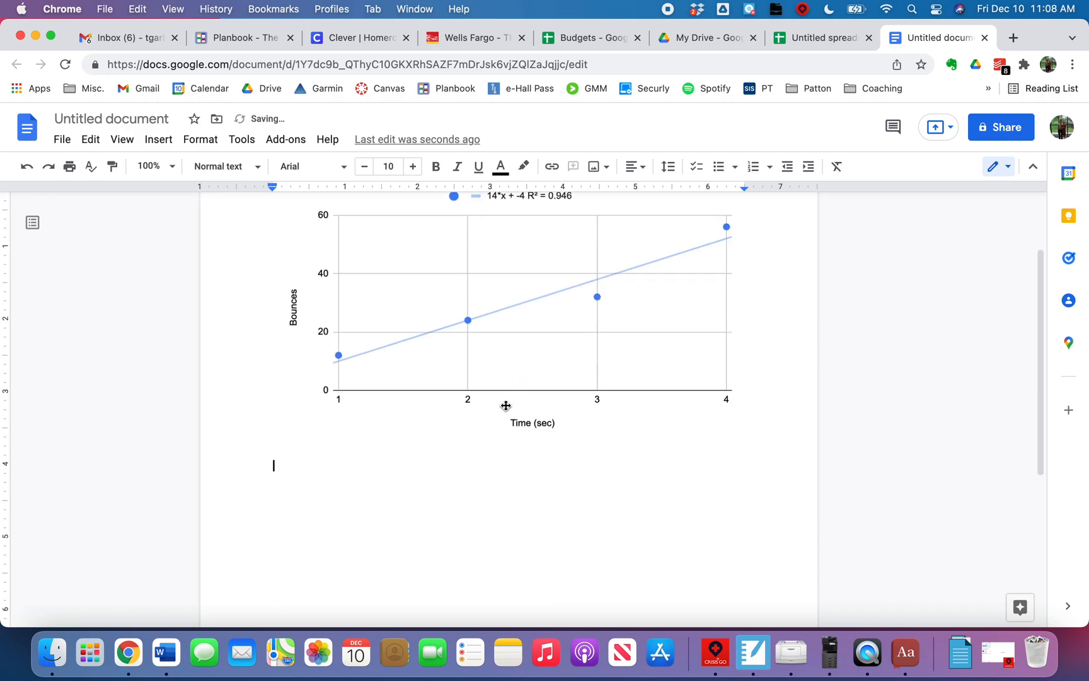
pyautogui.click(158, 141)
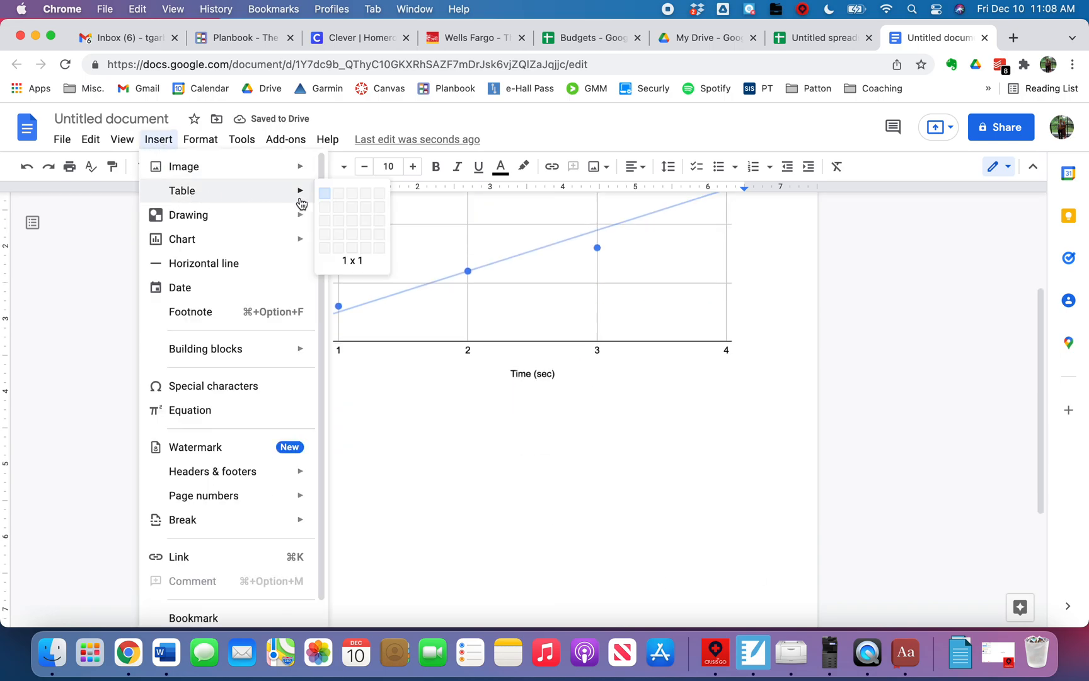
pyautogui.click(352, 223)
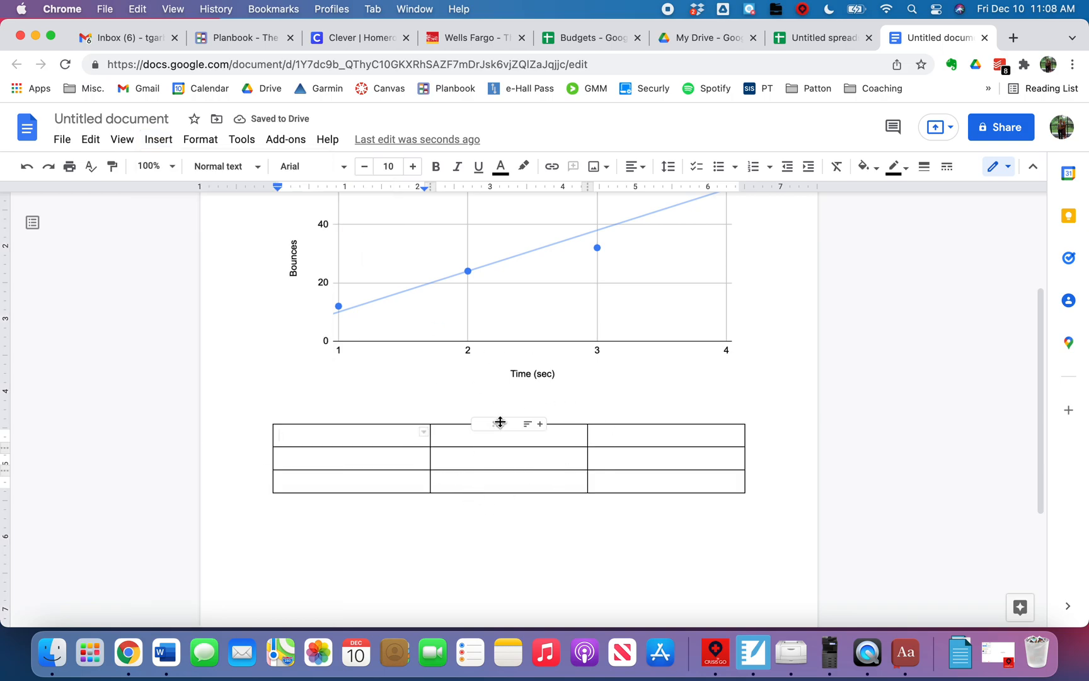
pyautogui.scroll(5, 501, 422)
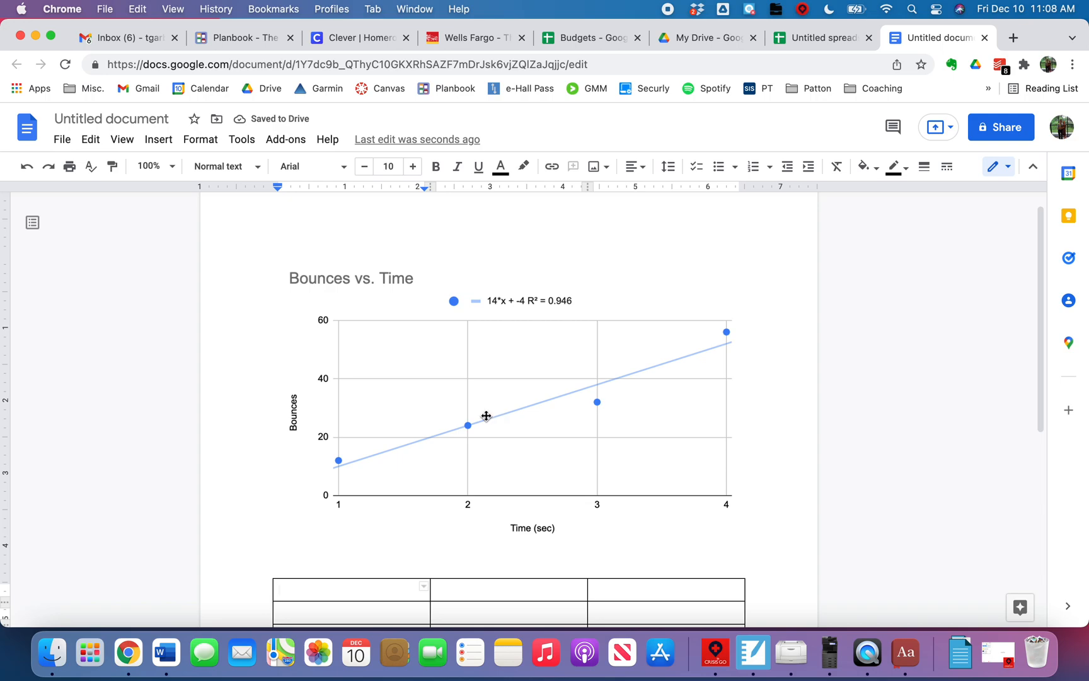